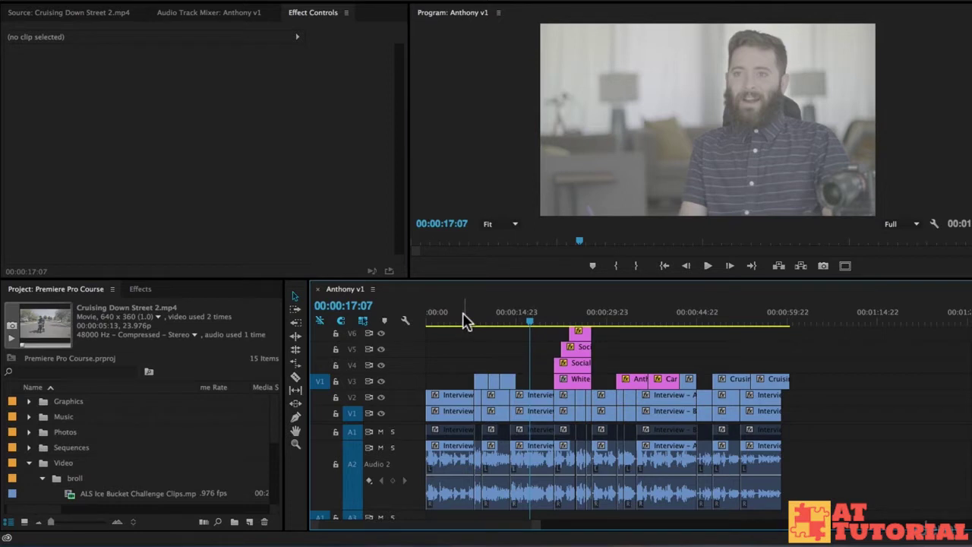
Play the interview sequence from about 00:00:06:13 through the social media graphics to review the rough cut.
{"action": "left_click", "coordinate": [464, 319]}
{"action": "key", "text": "space"}
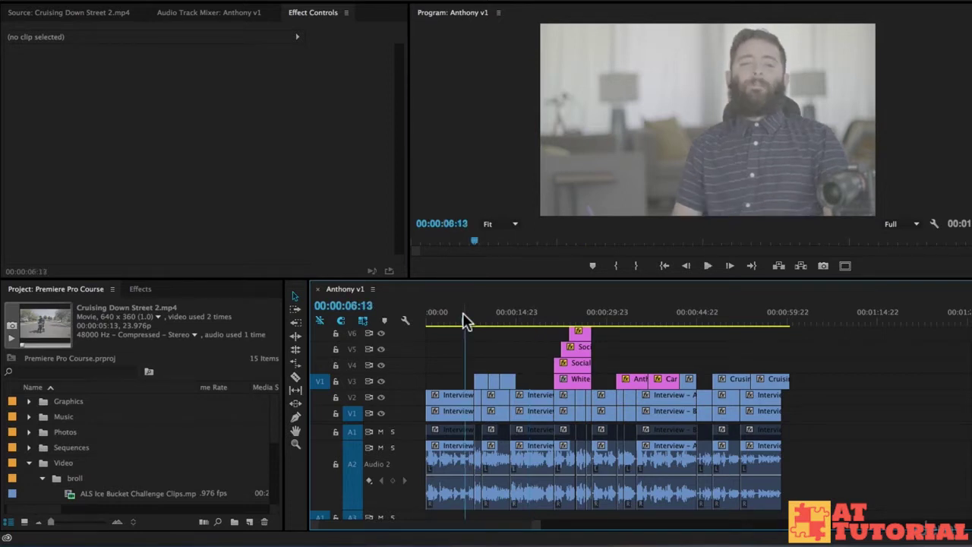
{"action": "key", "text": "XF86AudioMute"}
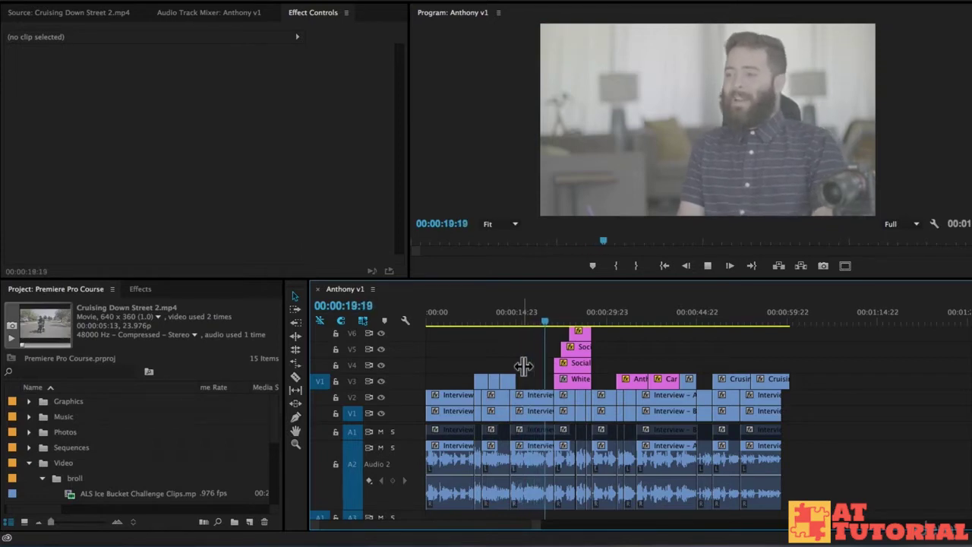
{"action": "scroll", "coordinate": [524, 366], "scroll_direction": "right", "scroll_amount": 1}
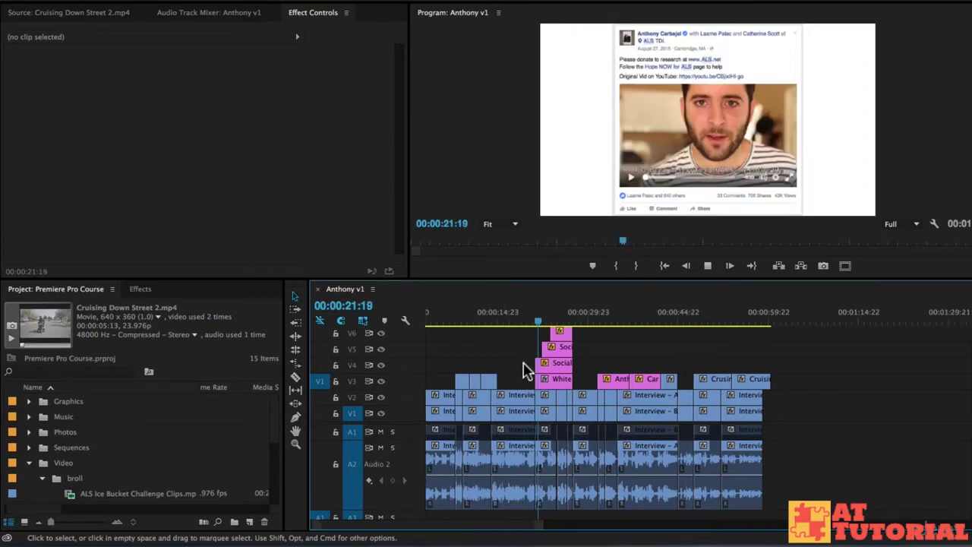
{"action": "scroll", "coordinate": [524, 366], "scroll_direction": "left", "scroll_amount": 1}
{"action": "key", "text": "space"}
{"action": "left_click", "coordinate": [472, 323]}
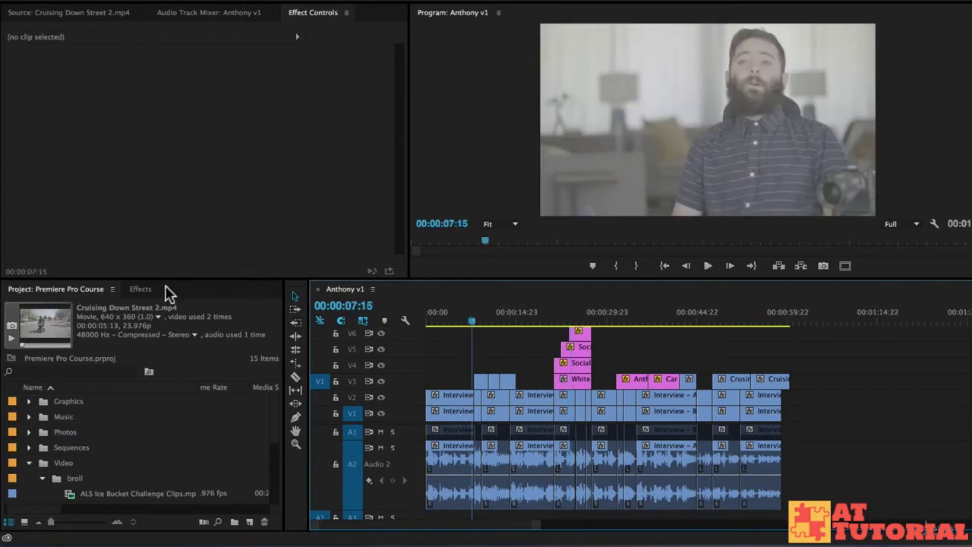
Display the effects library and give the lower half of the workspace more height.
{"action": "left_click", "coordinate": [141, 290]}
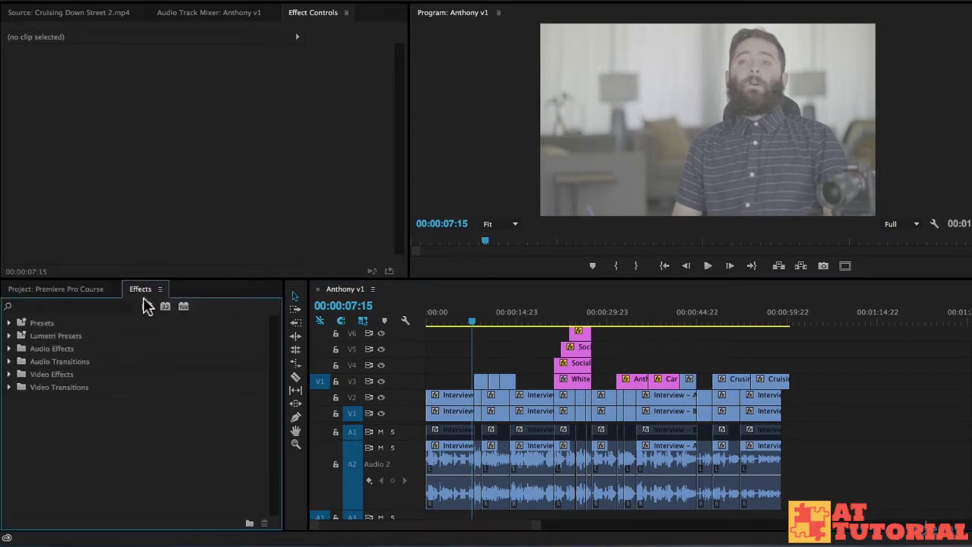
{"action": "left_click", "coordinate": [328, 2]}
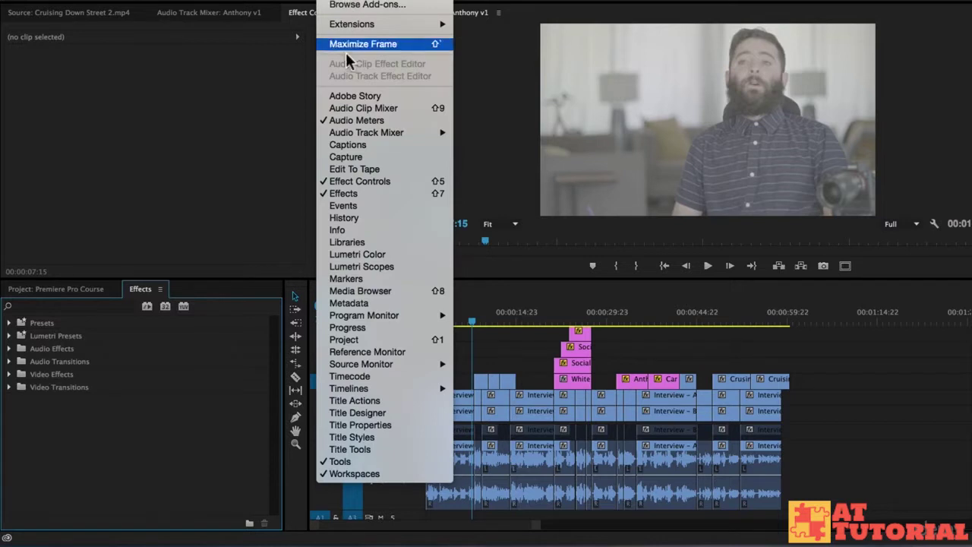
{"action": "left_click", "coordinate": [184, 295]}
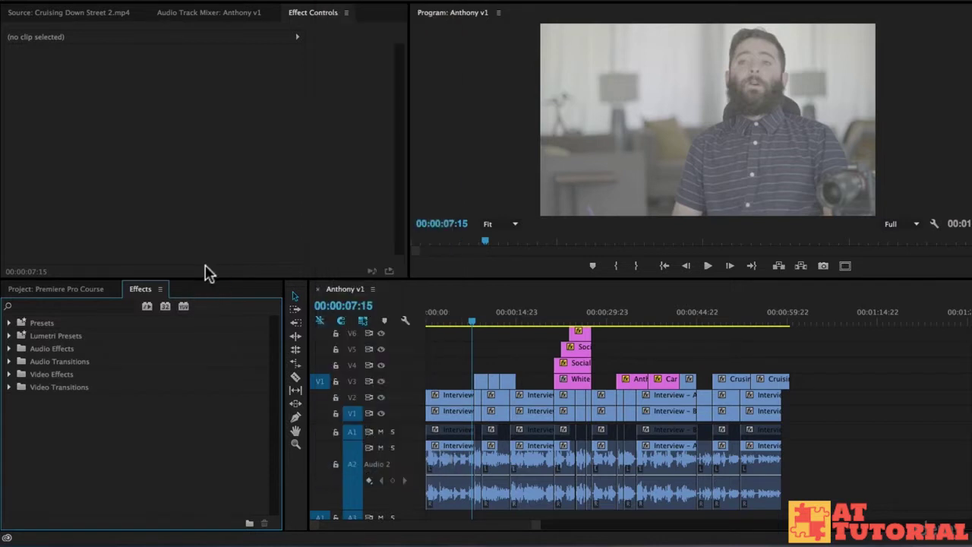
{"action": "left_click_drag", "start_coordinate": [213, 279], "coordinate": [228, 243]}
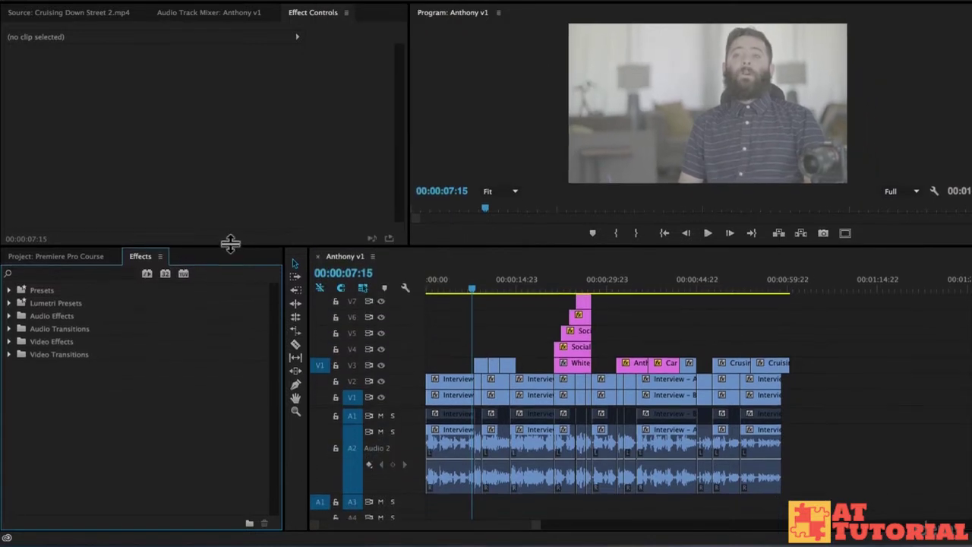
Expand the Video Transitions category and its 3D Motion group in the effects library.
{"action": "left_click", "coordinate": [53, 272]}
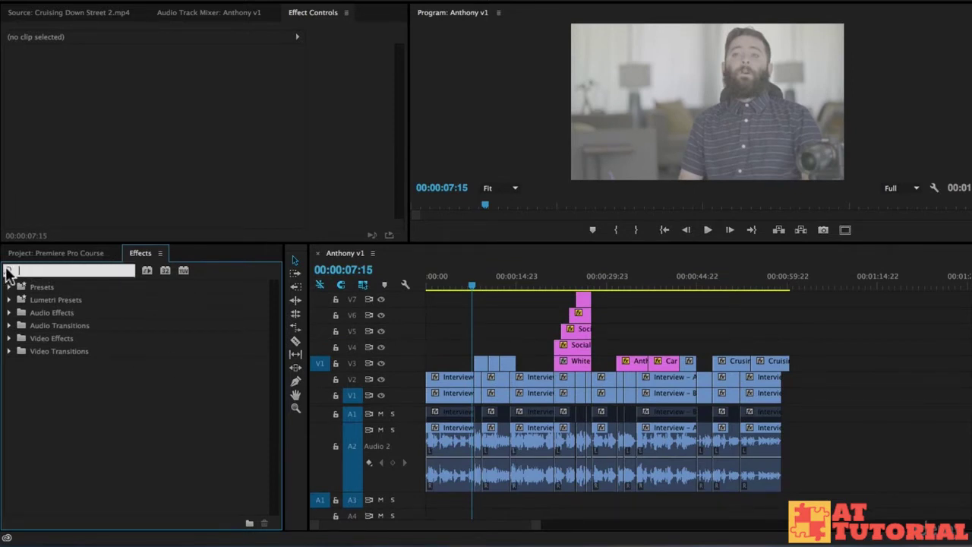
{"action": "left_click", "coordinate": [96, 413]}
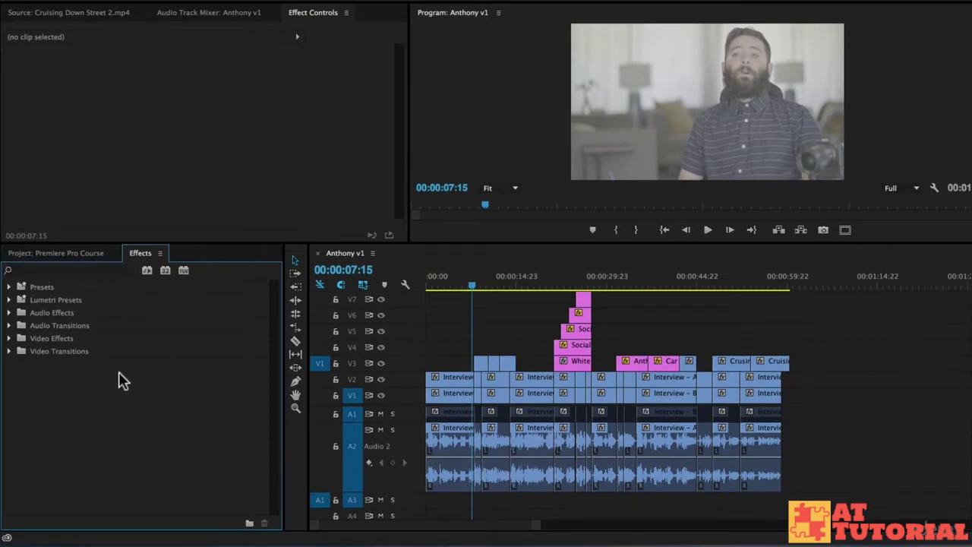
{"action": "left_click", "coordinate": [9, 352]}
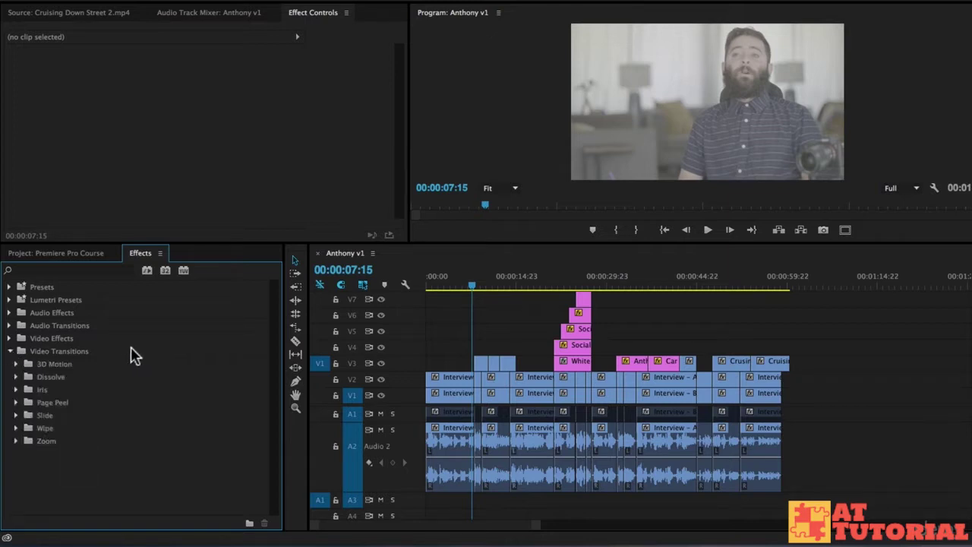
{"action": "left_click", "coordinate": [16, 364]}
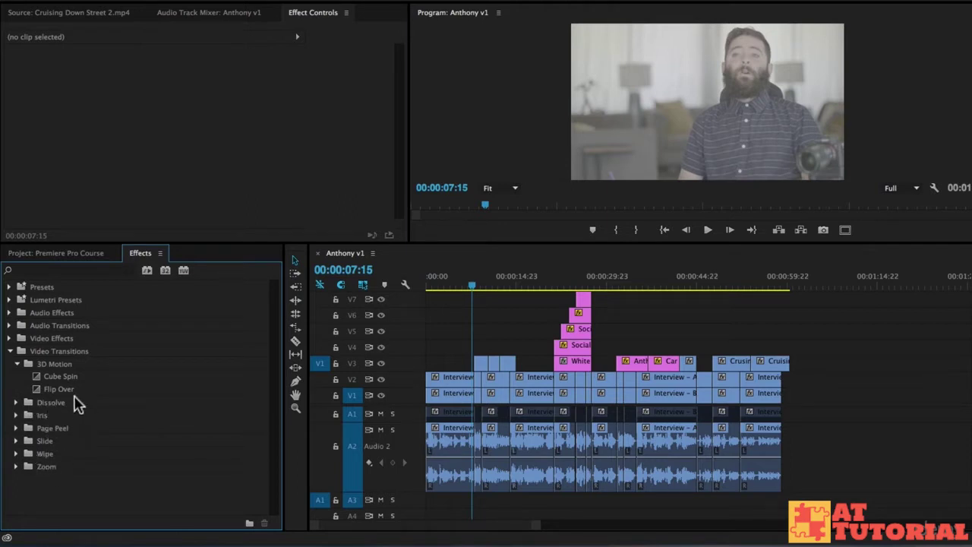
Play back the cut between Crusing Down Street.mp4 and Cruising Down Street 2.mp4 near the end of the sequence.
{"action": "left_click", "coordinate": [501, 320]}
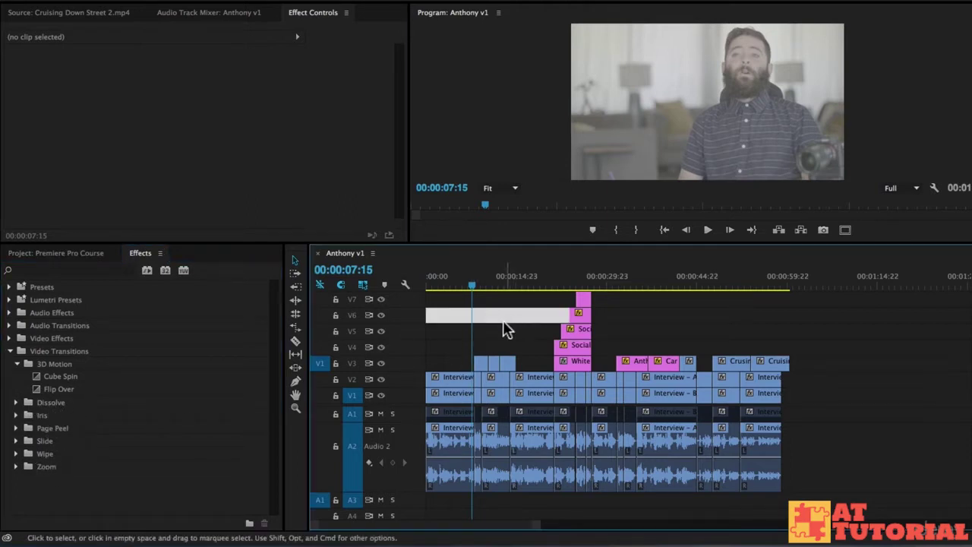
{"action": "left_click", "coordinate": [748, 287]}
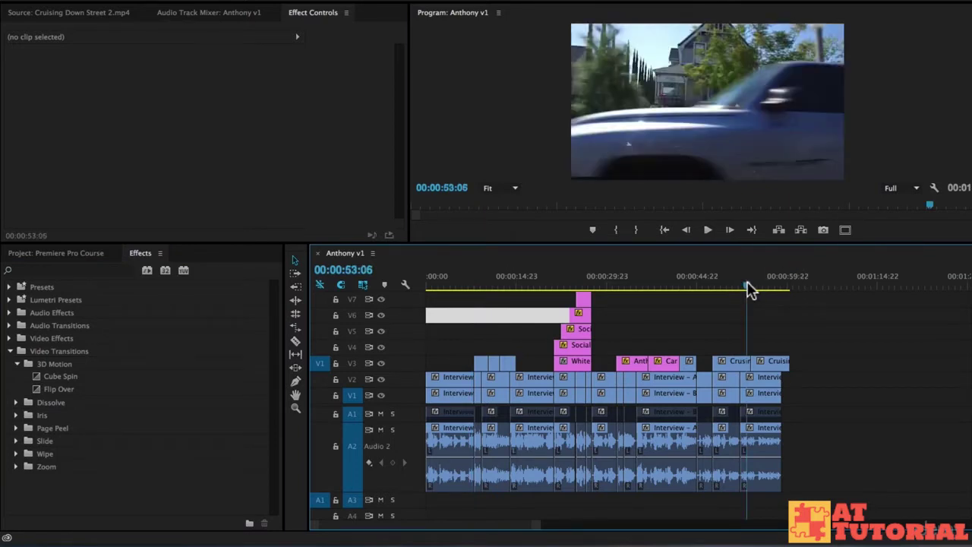
{"action": "key", "text": "="}
{"action": "key", "text": "="}
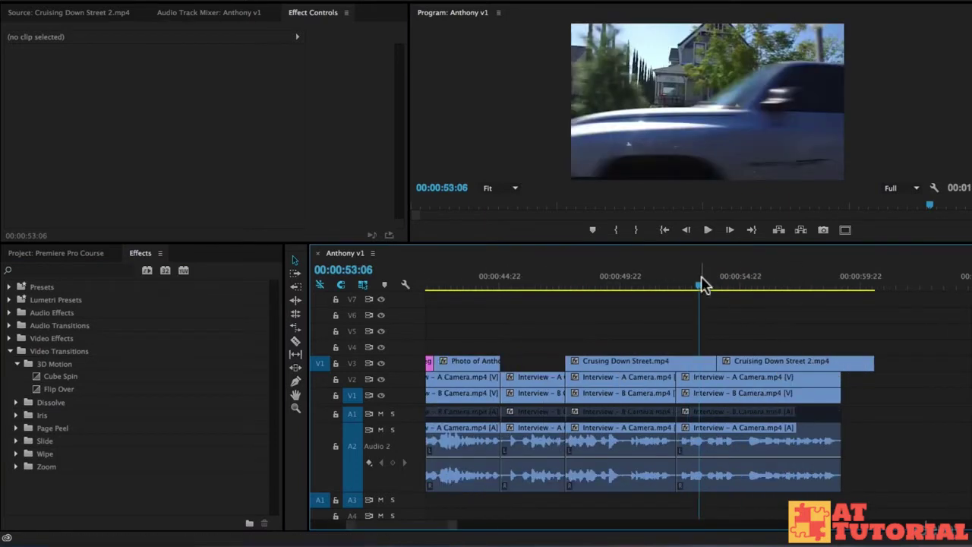
{"action": "left_click", "coordinate": [681, 287]}
{"action": "mouse_move", "coordinate": [681, 289]}
{"action": "left_mouse_down"}
{"action": "mouse_move", "coordinate": [749, 288]}
{"action": "mouse_move", "coordinate": [664, 291]}
{"action": "left_mouse_up"}
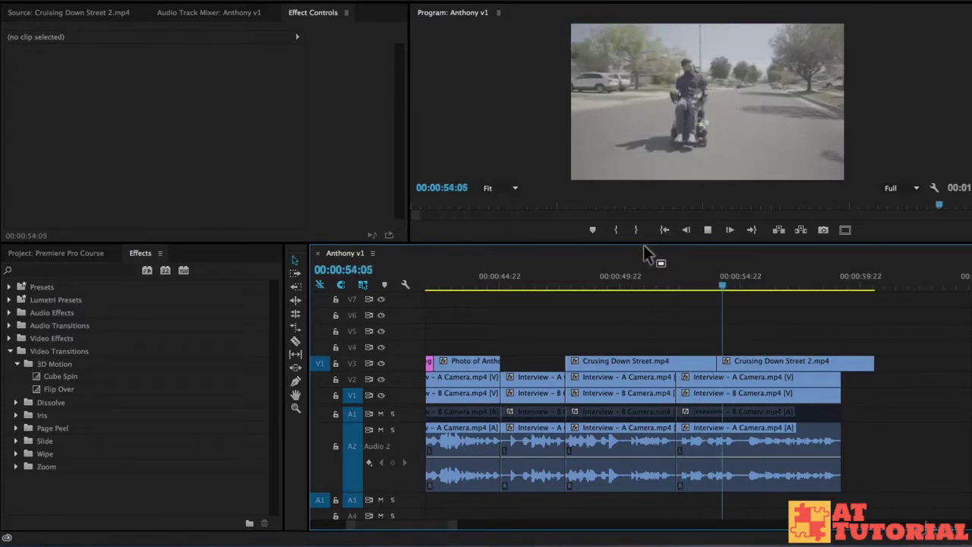
{"action": "key", "text": "space"}
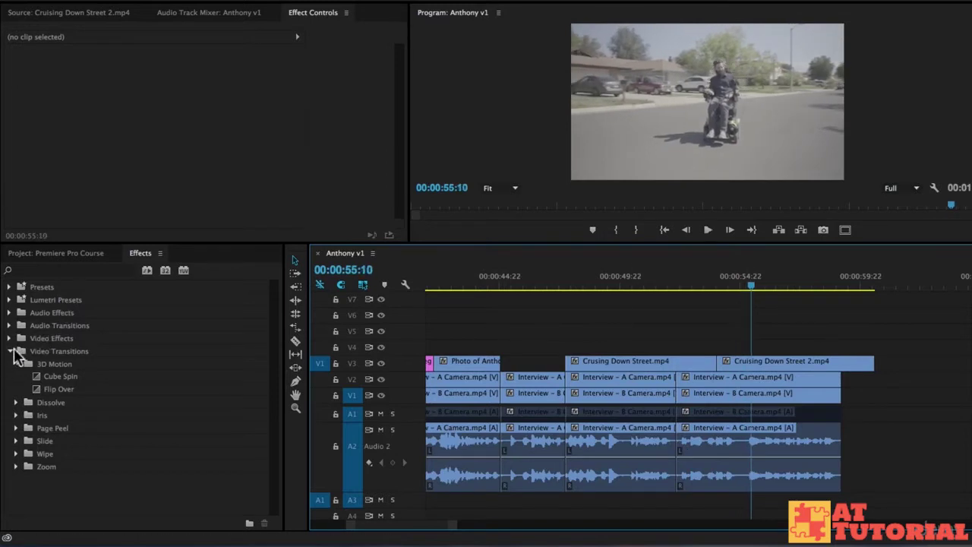
Apply the Cube Spin transition to the cut between the two street clips on V3 and preview it.
{"action": "left_click", "coordinate": [64, 375]}
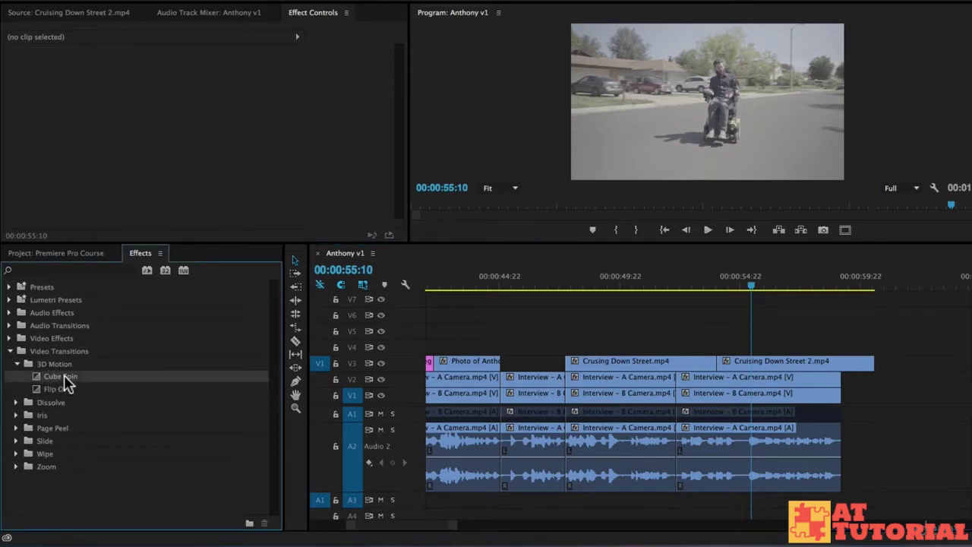
{"action": "left_click_drag", "start_coordinate": [52, 380], "coordinate": [716, 365]}
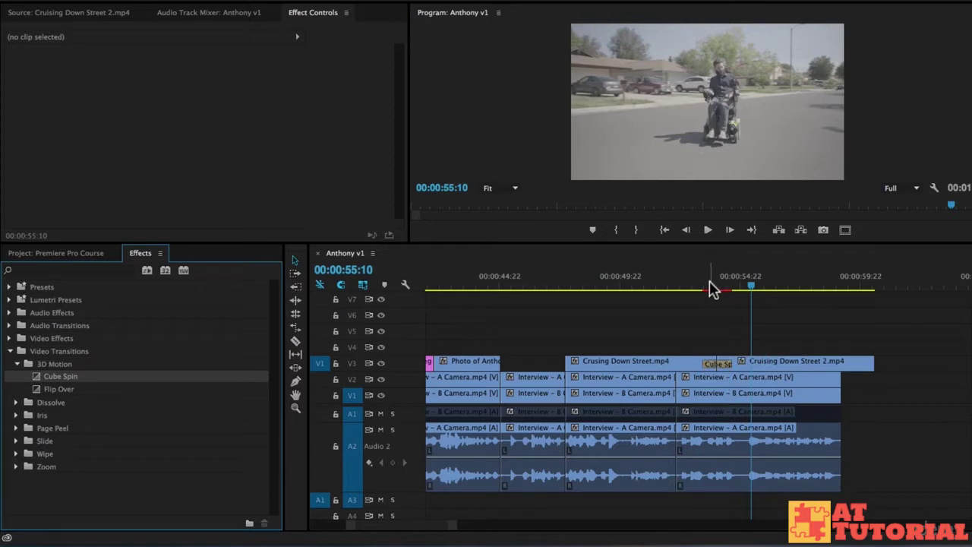
{"action": "left_click", "coordinate": [700, 287]}
{"action": "key", "text": "space"}
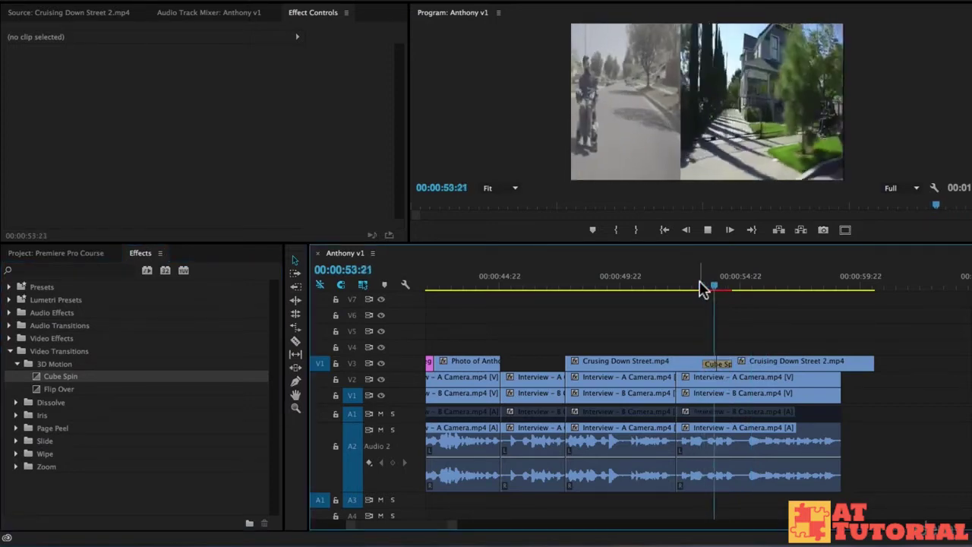
{"action": "left_click_drag", "start_coordinate": [701, 288], "coordinate": [723, 289]}
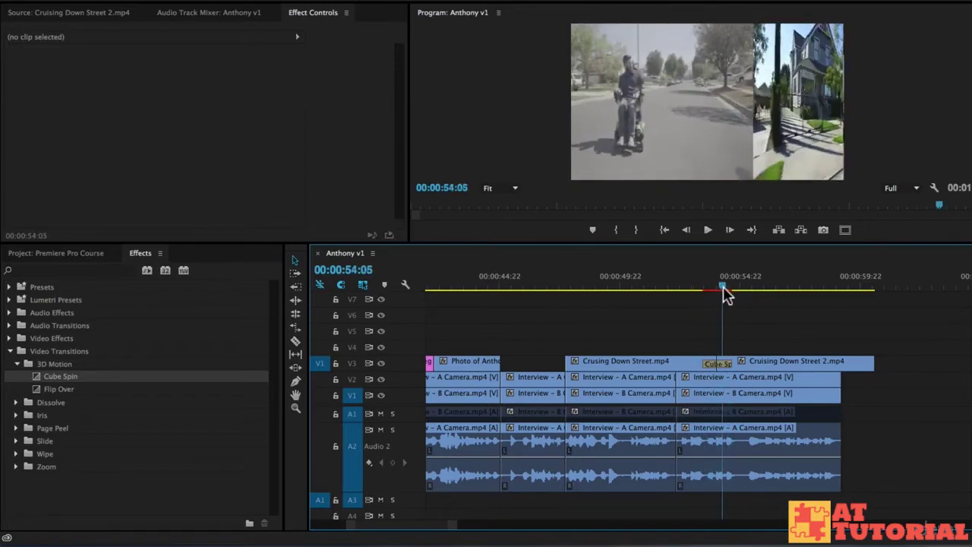
{"action": "key", "text": "equal"}
{"action": "key", "text": "equal"}
{"action": "left_click", "coordinate": [619, 288]}
{"action": "left_click_drag", "start_coordinate": [619, 289], "coordinate": [690, 297]}
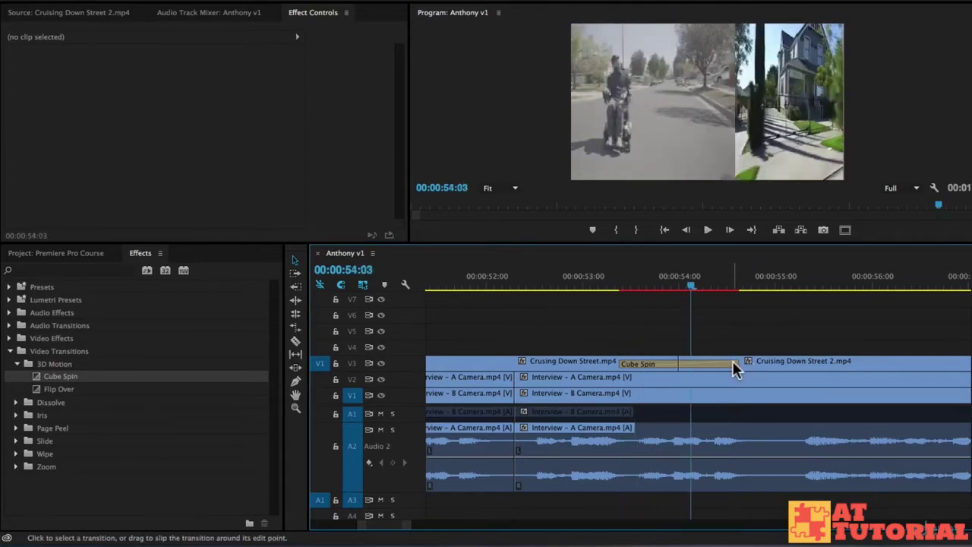
Lengthen the Cube Spin transition to 00:00:01:18 and play it back.
{"action": "left_click_drag", "start_coordinate": [619, 363], "coordinate": [594, 365]}
{"action": "left_click", "coordinate": [592, 285]}
{"action": "key", "text": "space"}
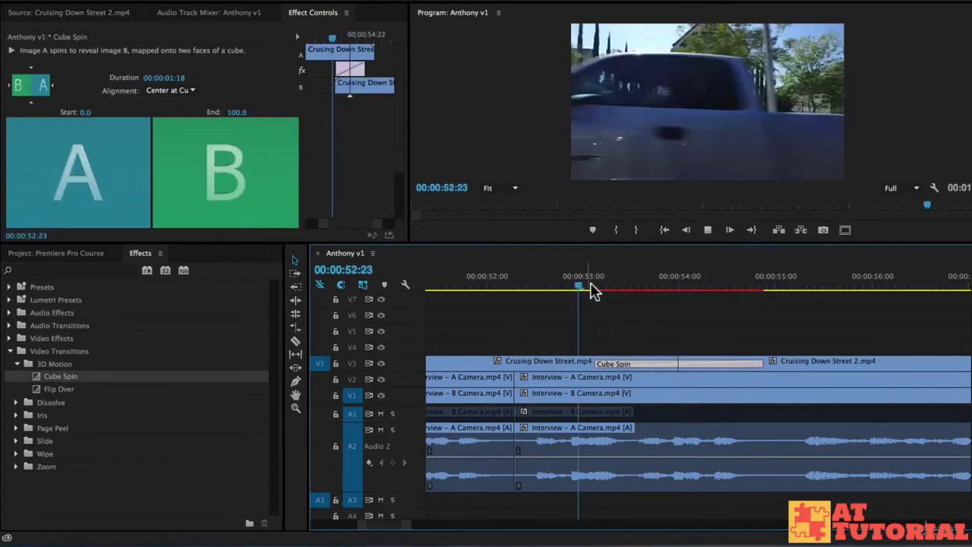
Shorten the Cube Spin transition to 00:00:00:08 and play it back.
{"action": "left_click_drag", "start_coordinate": [745, 367], "coordinate": [695, 364]}
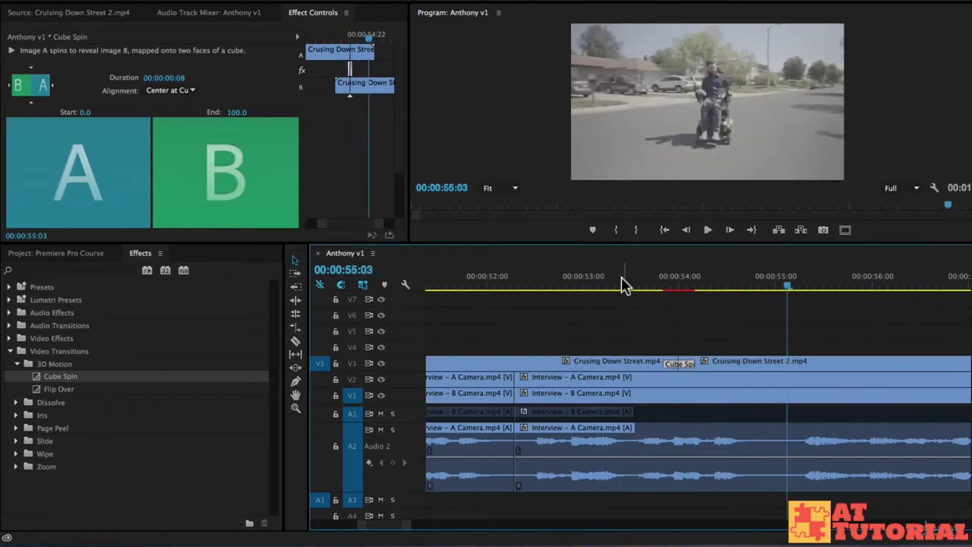
{"action": "left_click", "coordinate": [622, 284]}
{"action": "key", "text": "space"}
{"action": "key", "text": "space"}
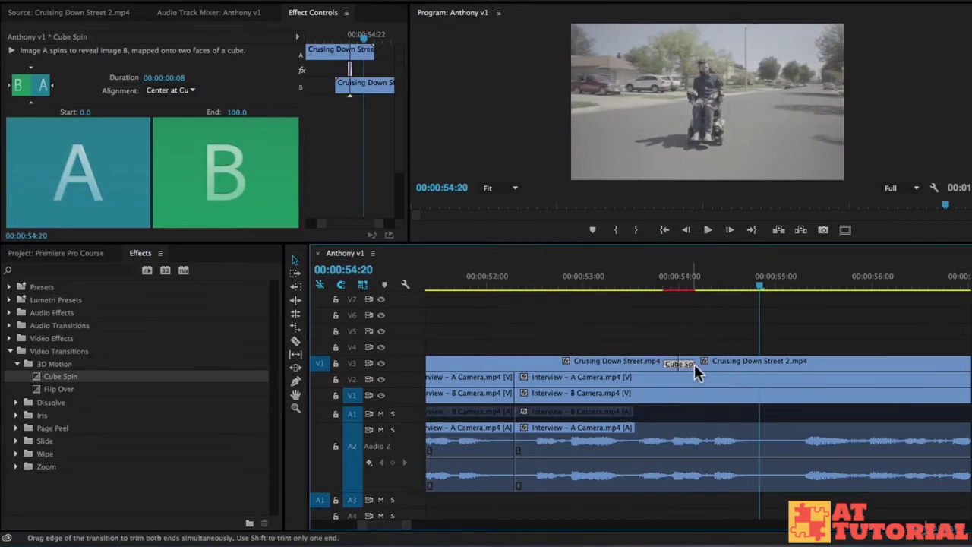
Make the Cube Spin transition 00:00:00:18 long, ending at the cut, and preview it.
{"action": "left_click_drag", "start_coordinate": [695, 363], "coordinate": [606, 362]}
{"action": "left_click", "coordinate": [605, 284]}
{"action": "key", "text": "space"}
{"action": "key", "text": "space"}
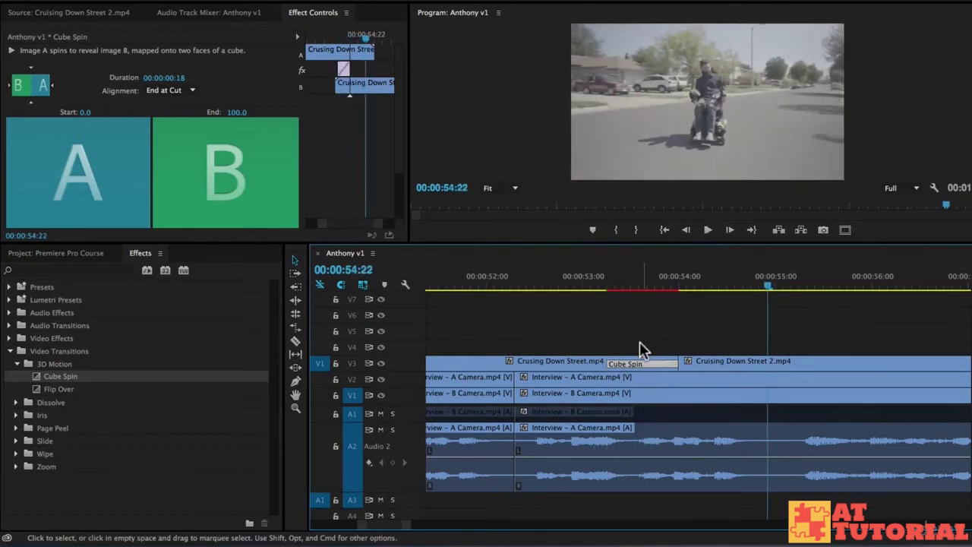
Shift the Cube Spin transition so it starts at the cut, and play it back.
{"action": "left_click_drag", "start_coordinate": [619, 362], "coordinate": [728, 361]}
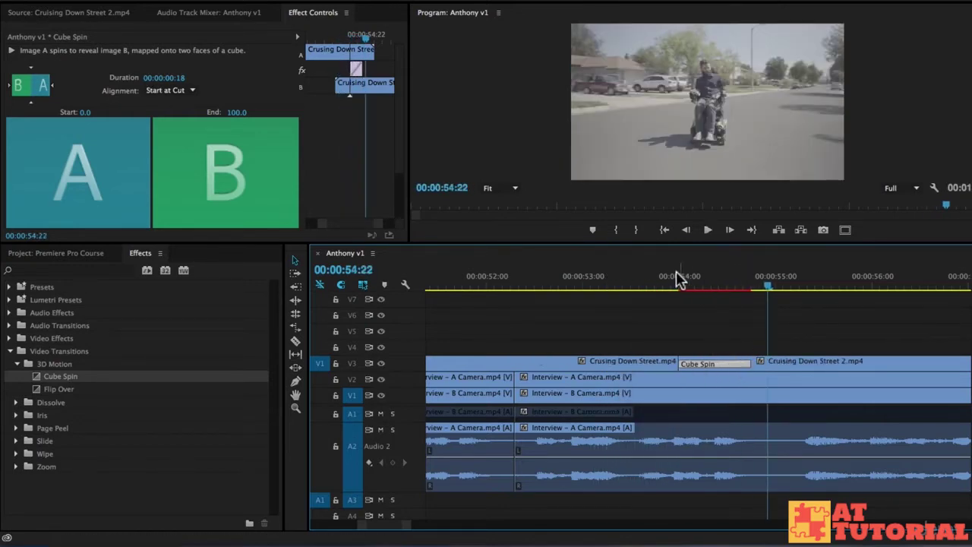
{"action": "left_click", "coordinate": [600, 286]}
{"action": "key", "text": "space"}
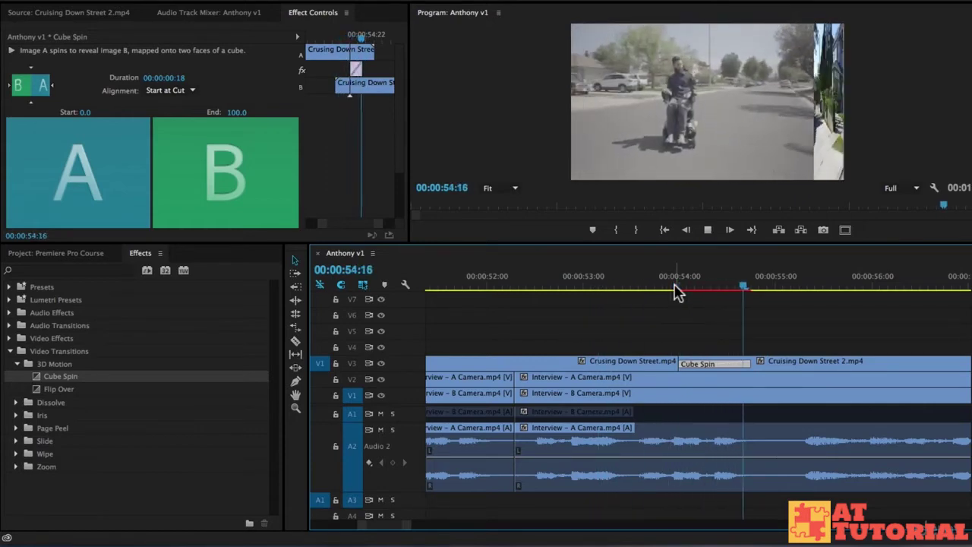
{"action": "key", "text": "space"}
Slide the Cube Spin transition back by 9 frames over the cut, and remove it from the clips.
{"action": "left_click_drag", "start_coordinate": [704, 362], "coordinate": [670, 363]}
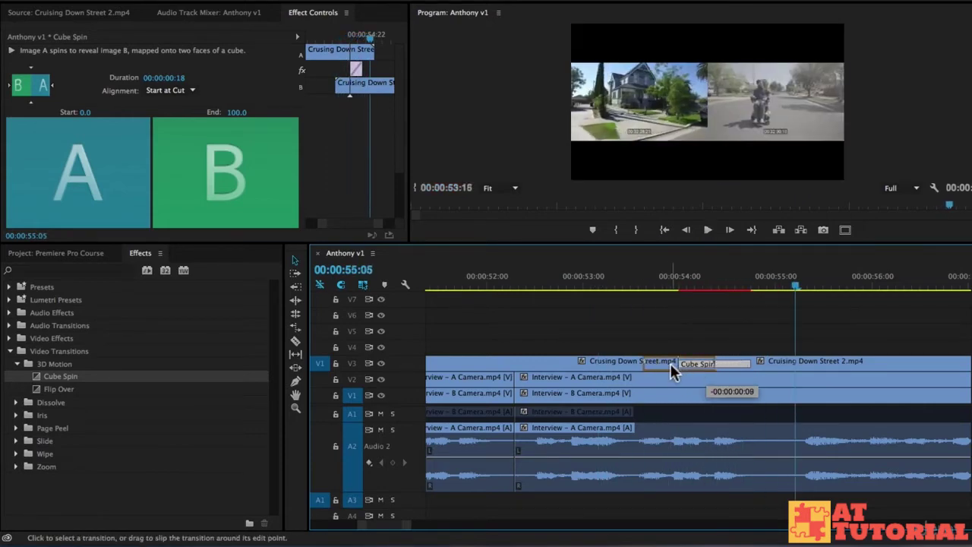
{"action": "key", "text": "ctrl+shift+a"}
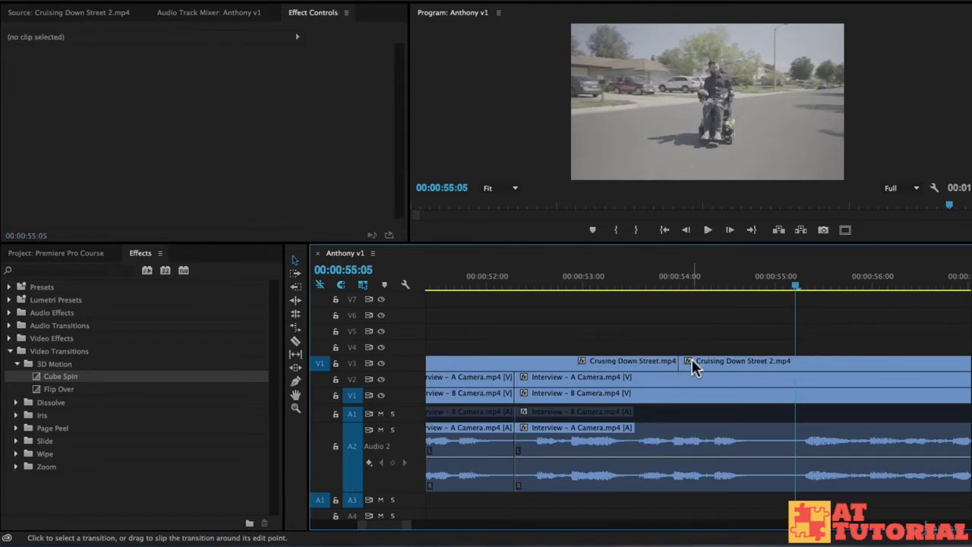
Duplicate both street clips on V3 past the end of the sequence, and scrub the copies to the cut at 00:01:10:19.
{"action": "key", "text": "minus"}
{"action": "key", "text": "minus"}
{"action": "key", "text": "minus"}
{"action": "scroll", "coordinate": [752, 346], "scroll_direction": "right", "scroll_amount": 3}
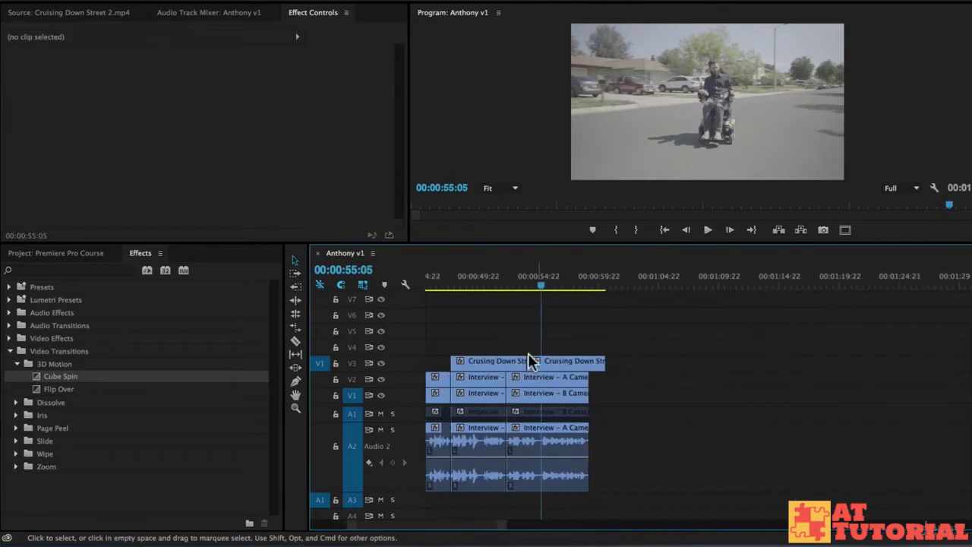
{"action": "left_click_drag", "start_coordinate": [542, 350], "coordinate": [550, 352]}
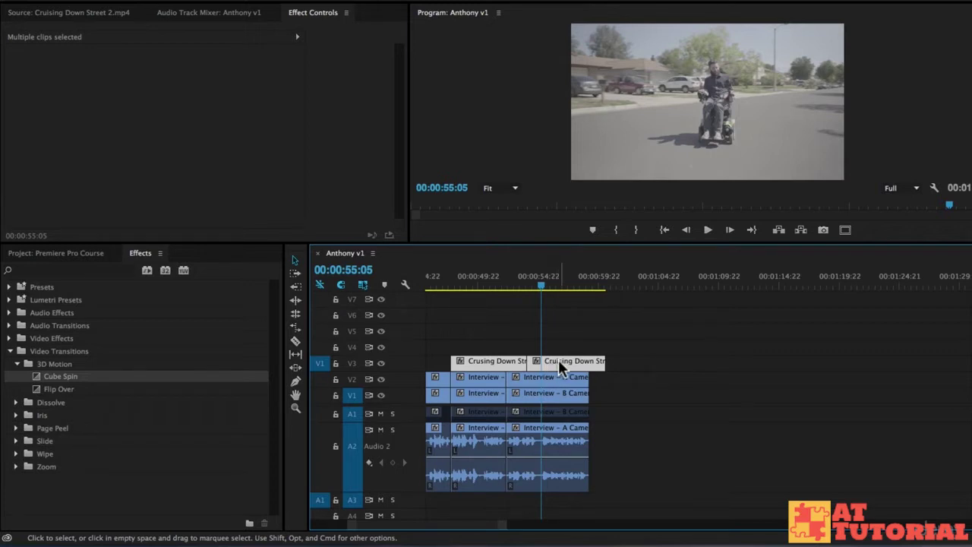
{"action": "left_click_drag", "start_coordinate": [558, 359], "coordinate": [756, 366]}
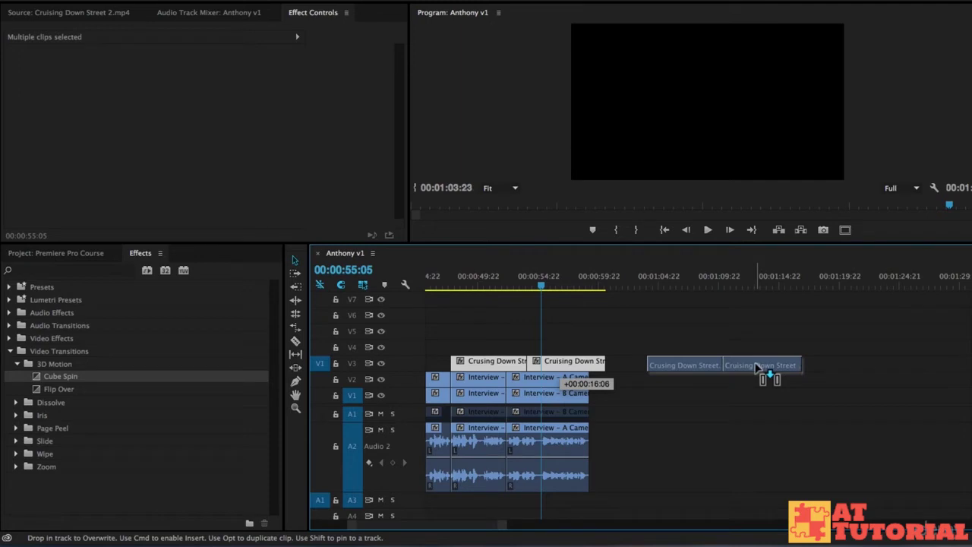
{"action": "left_click_drag", "start_coordinate": [757, 367], "coordinate": [758, 365]}
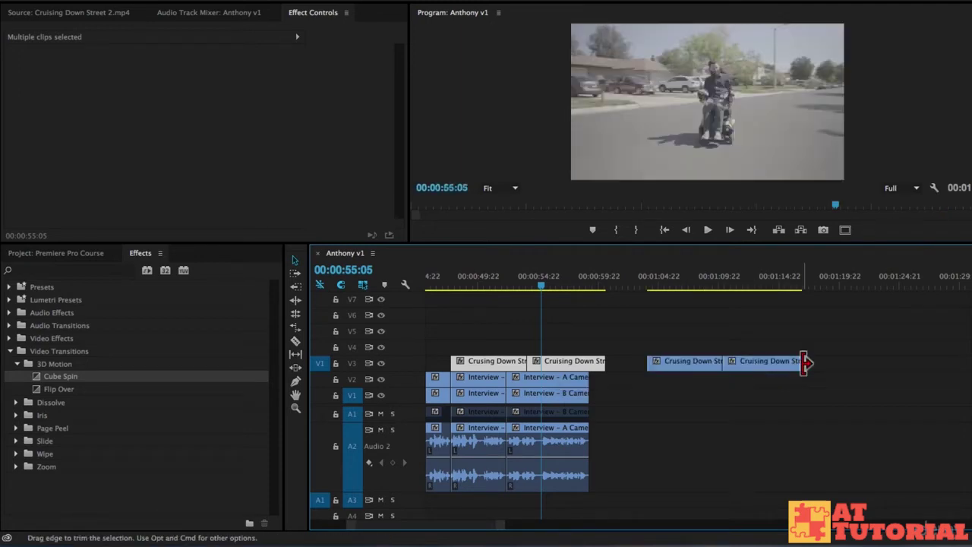
{"action": "left_click_drag", "start_coordinate": [660, 281], "coordinate": [731, 304]}
{"action": "left_click_drag", "start_coordinate": [499, 343], "coordinate": [538, 364]}
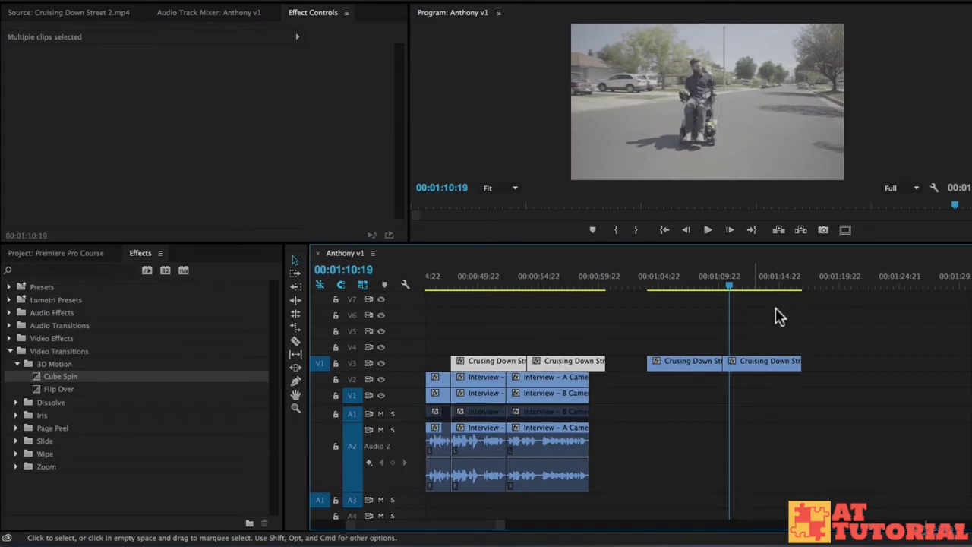
Paste copies of the two street clips onto V1 past the existing V3 copies, and scrub to 00:01:23:12.
{"action": "left_click", "coordinate": [820, 269]}
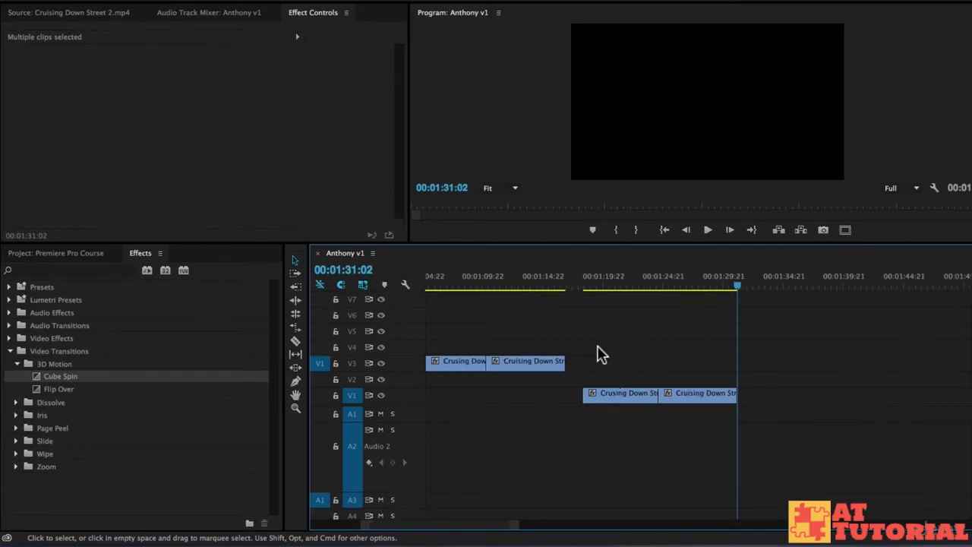
{"action": "scroll", "coordinate": [600, 355], "scroll_direction": "up", "scroll_amount": 3}
{"action": "left_click_drag", "start_coordinate": [731, 285], "coordinate": [759, 286]}
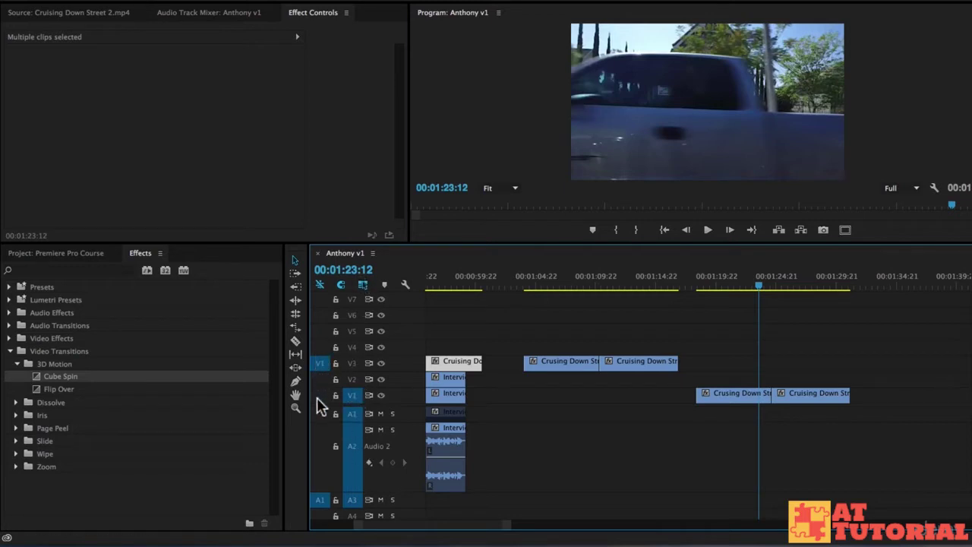
Assign the source video to track V2, view the source clip, and target V2, V3 and V4 in addition to V1.
{"action": "mouse_move", "coordinate": [319, 373]}
{"action": "left_mouse_down"}
{"action": "mouse_move", "coordinate": [322, 403]}
{"action": "mouse_move", "coordinate": [319, 378]}
{"action": "left_mouse_up"}
{"action": "left_click", "coordinate": [33, 13]}
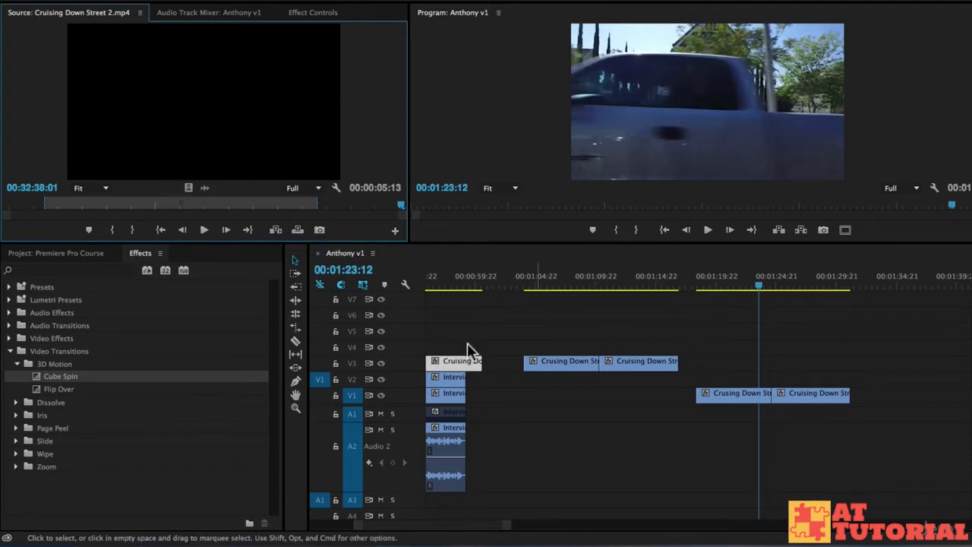
{"action": "left_click", "coordinate": [352, 379]}
{"action": "left_click", "coordinate": [352, 363]}
{"action": "left_click", "coordinate": [353, 347]}
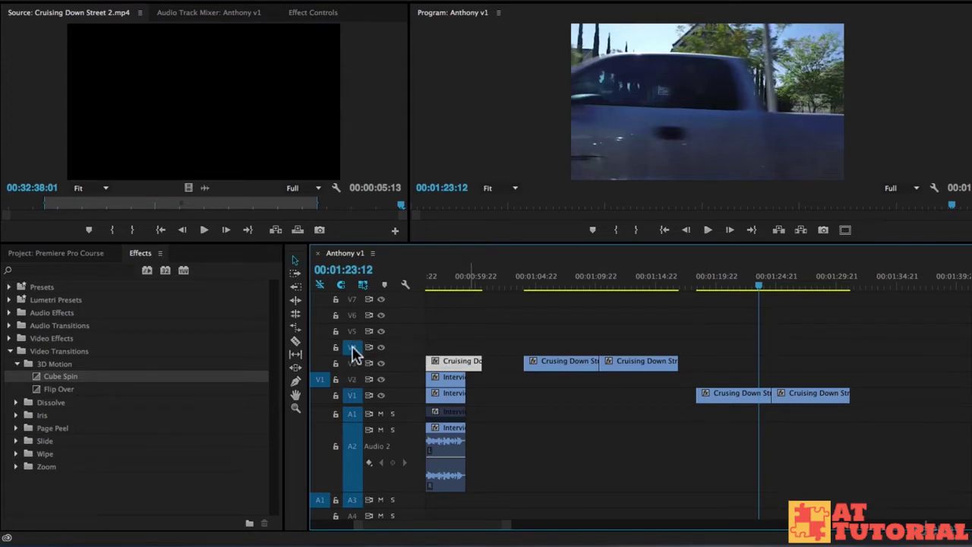
{"action": "left_click", "coordinate": [352, 363]}
{"action": "left_click", "coordinate": [352, 379]}
Delete the two pasted street clips from V1.
{"action": "left_click_drag", "start_coordinate": [722, 377], "coordinate": [832, 416]}
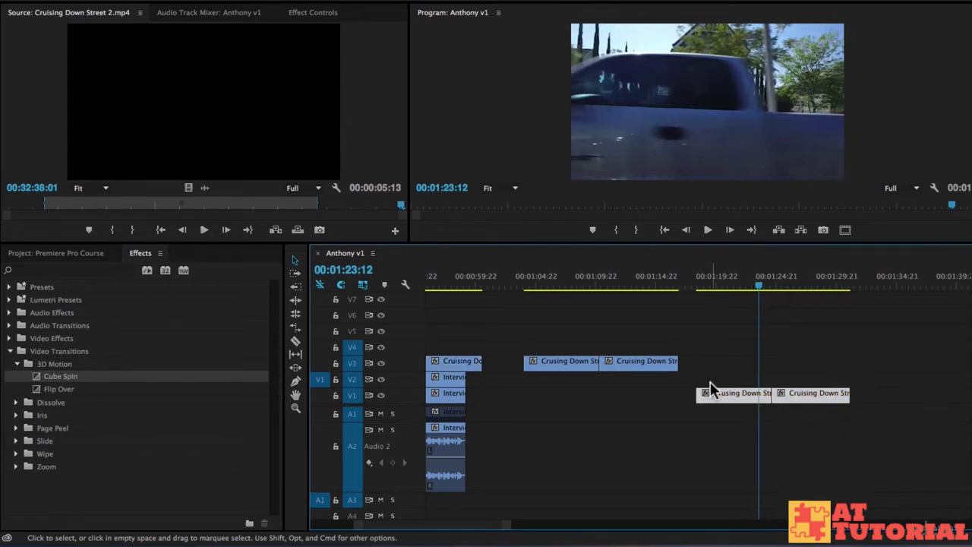
{"action": "left_click_drag", "start_coordinate": [722, 358], "coordinate": [935, 461]}
{"action": "key", "text": "Delete"}
Select the two duplicated street clips on V3 and make V2 the only targeted video track.
{"action": "left_click_drag", "start_coordinate": [531, 348], "coordinate": [694, 395]}
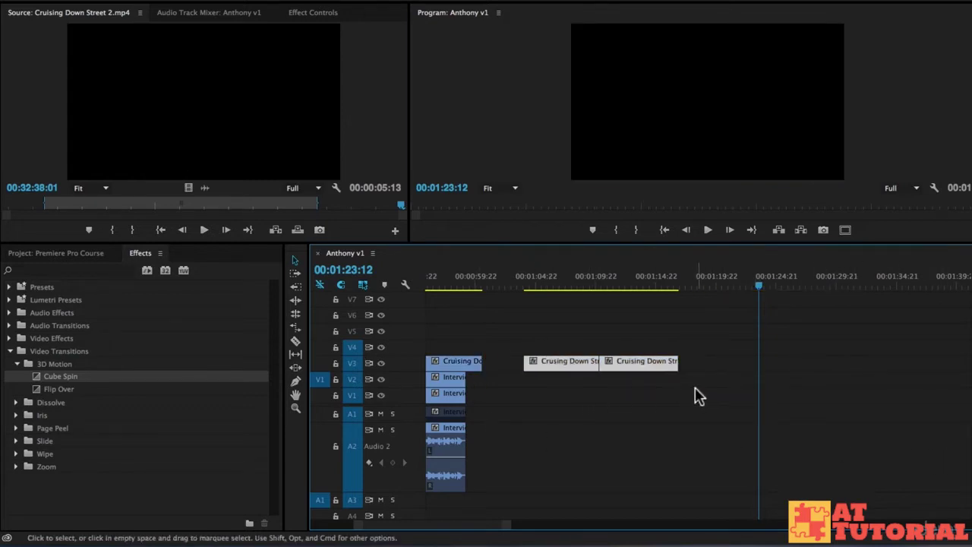
{"action": "left_click", "coordinate": [354, 380], "text": "shift"}
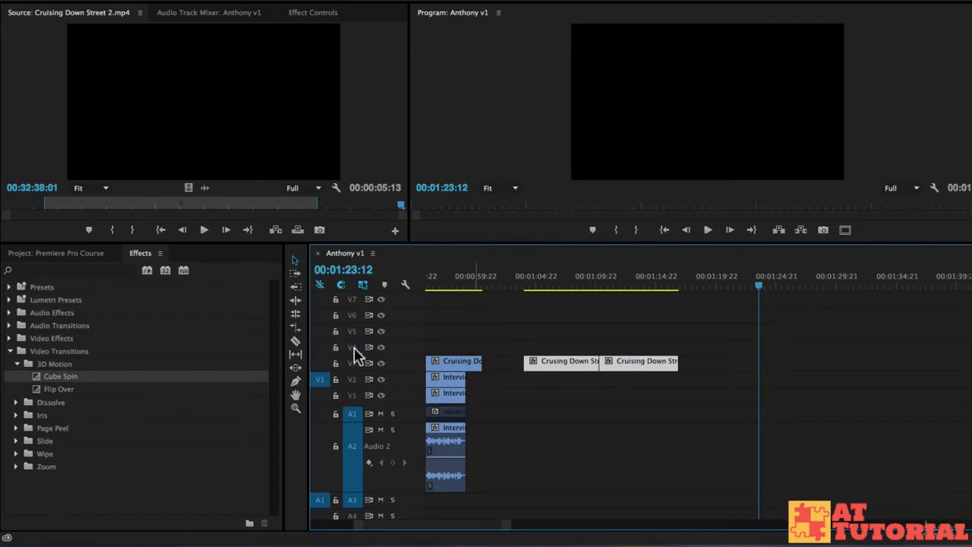
{"action": "left_click", "coordinate": [353, 379]}
Paste copies of the two street clips onto V2 past the V3 clips, and delete them again.
{"action": "left_click", "coordinate": [728, 286]}
{"action": "key", "text": "super+v"}
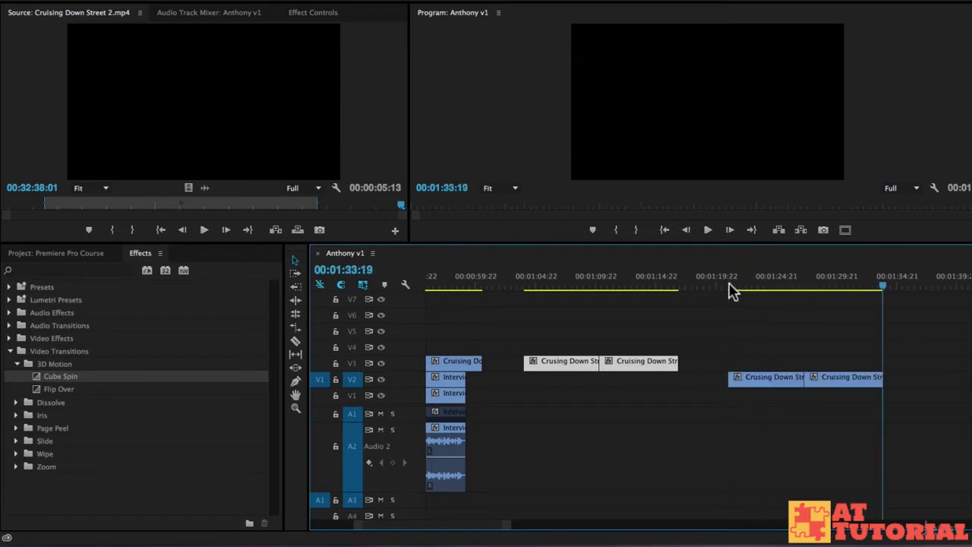
{"action": "left_click_drag", "start_coordinate": [709, 379], "coordinate": [912, 381]}
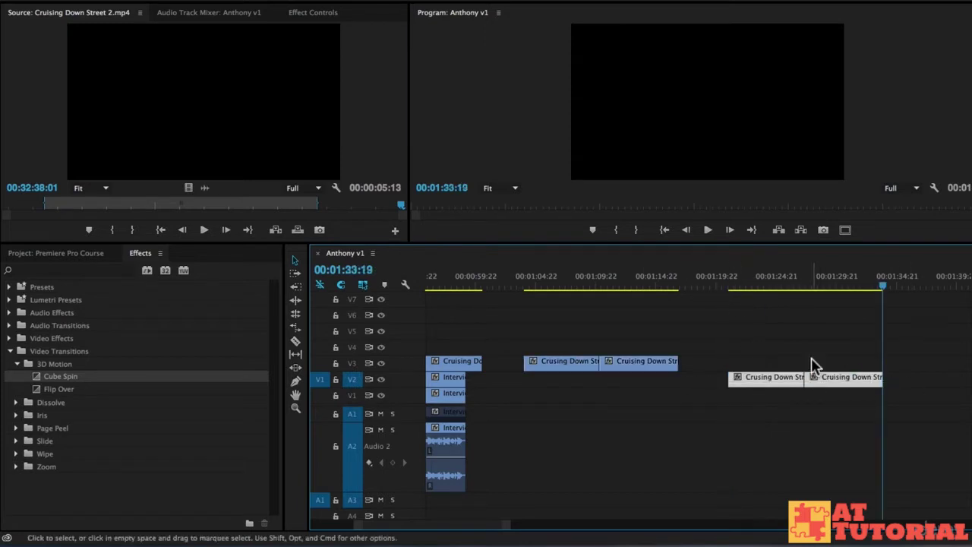
{"action": "key", "text": "Delete"}
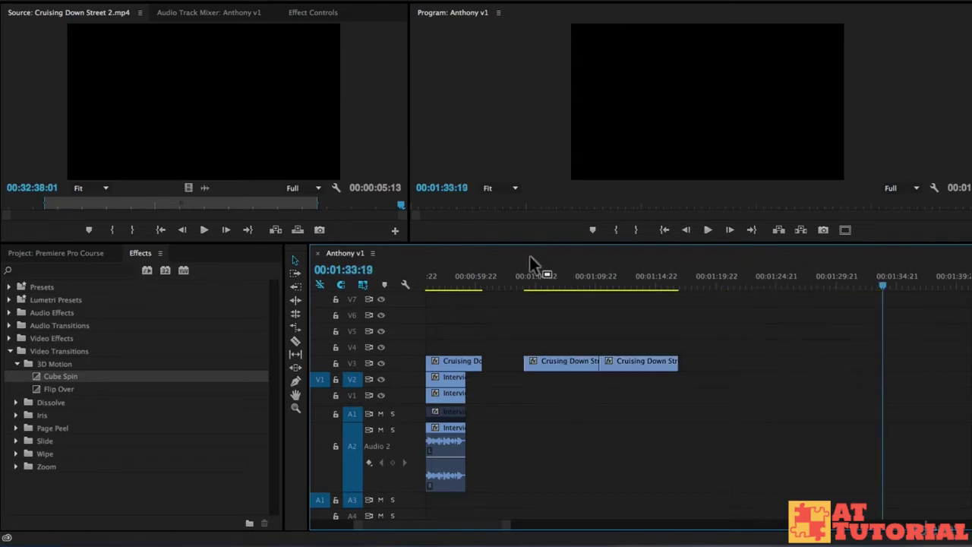
Separate the two duplicated street clips on V3 and extend their facing ends to the full available media.
{"action": "left_click", "coordinate": [539, 281]}
{"action": "left_click", "coordinate": [611, 286]}
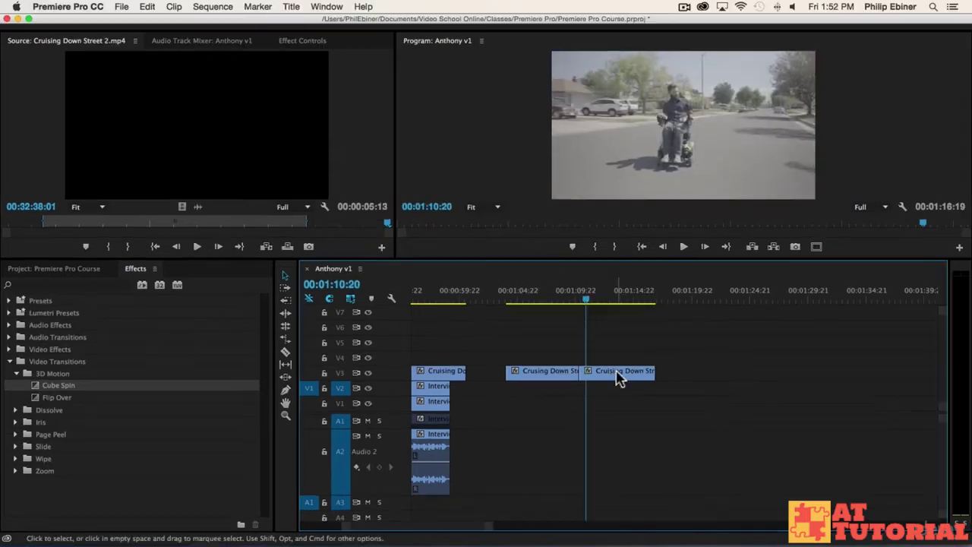
{"action": "left_click_drag", "start_coordinate": [613, 380], "coordinate": [658, 382]}
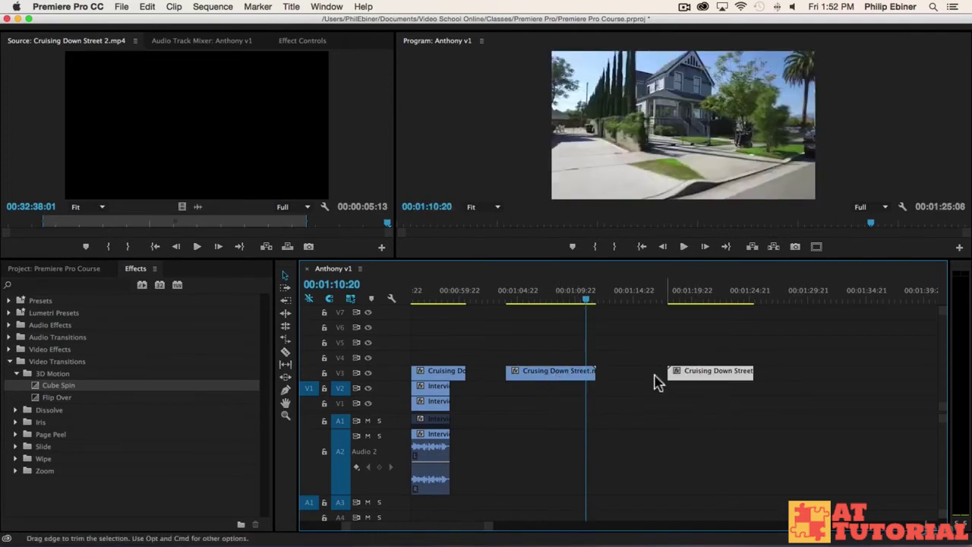
{"action": "left_click", "coordinate": [608, 372]}
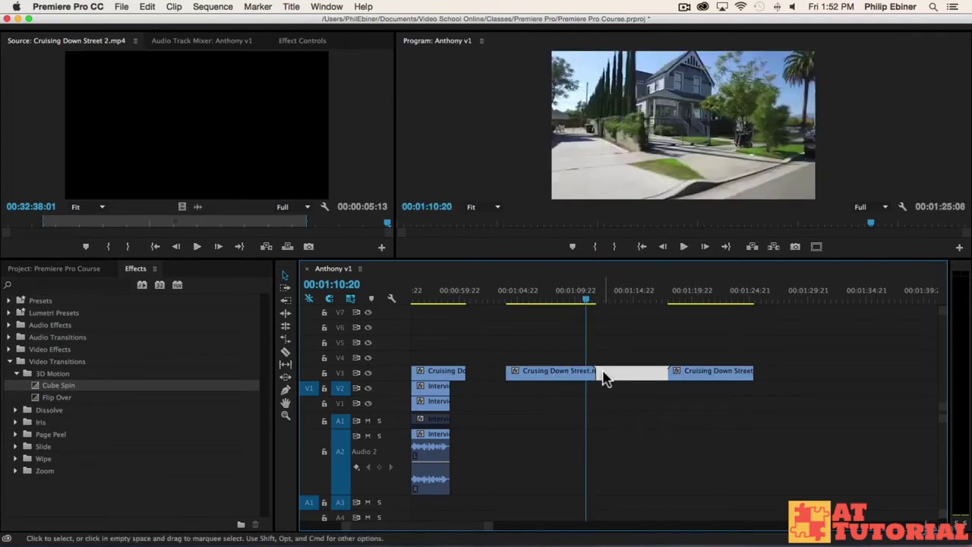
{"action": "key", "text": "="}
{"action": "left_click", "coordinate": [612, 375]}
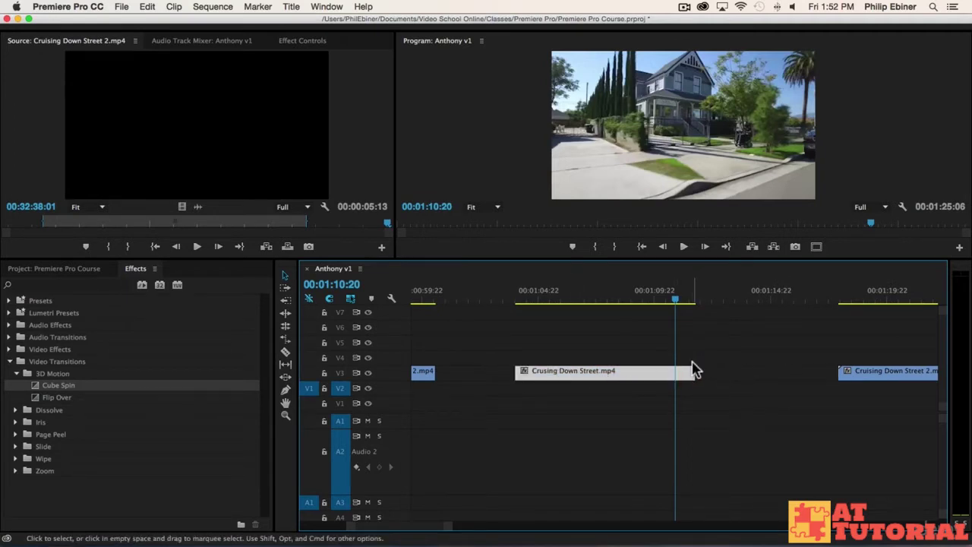
Move Cruising Down Street 2.mp4 back against the end of Crusing Down Street.mp4, and play across the cut.
{"action": "left_click", "coordinate": [849, 370]}
{"action": "left_click_drag", "start_coordinate": [849, 370], "coordinate": [755, 370]}
{"action": "key", "text": "space"}
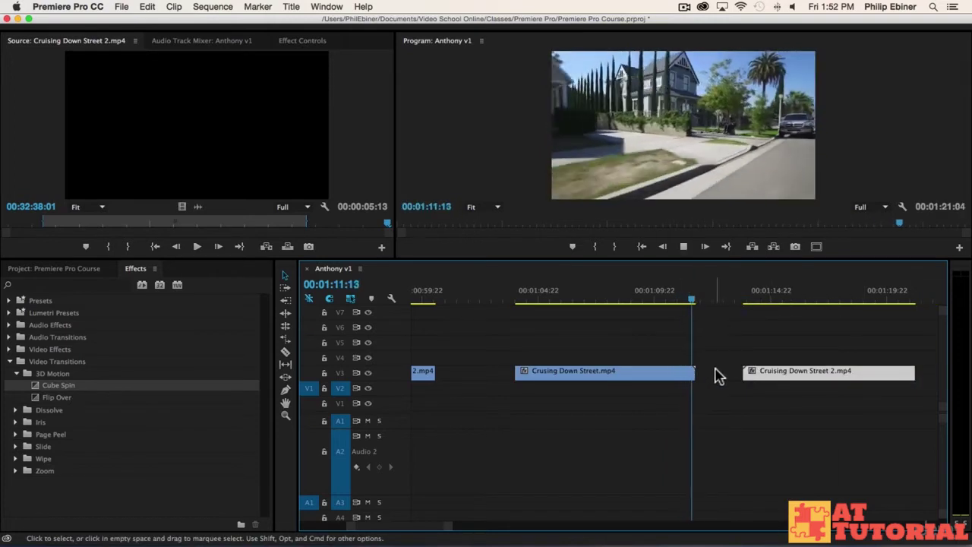
{"action": "key", "text": "space"}
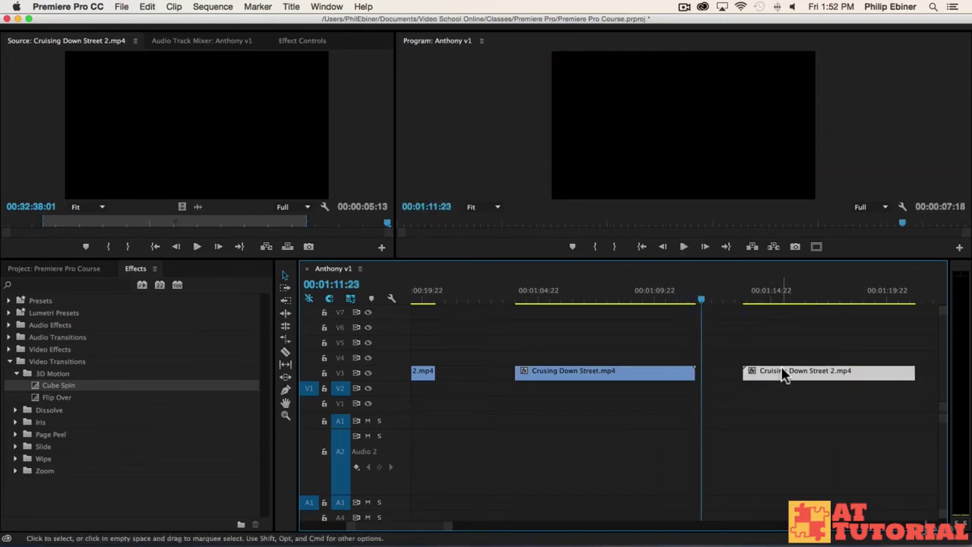
{"action": "left_click", "coordinate": [733, 371]}
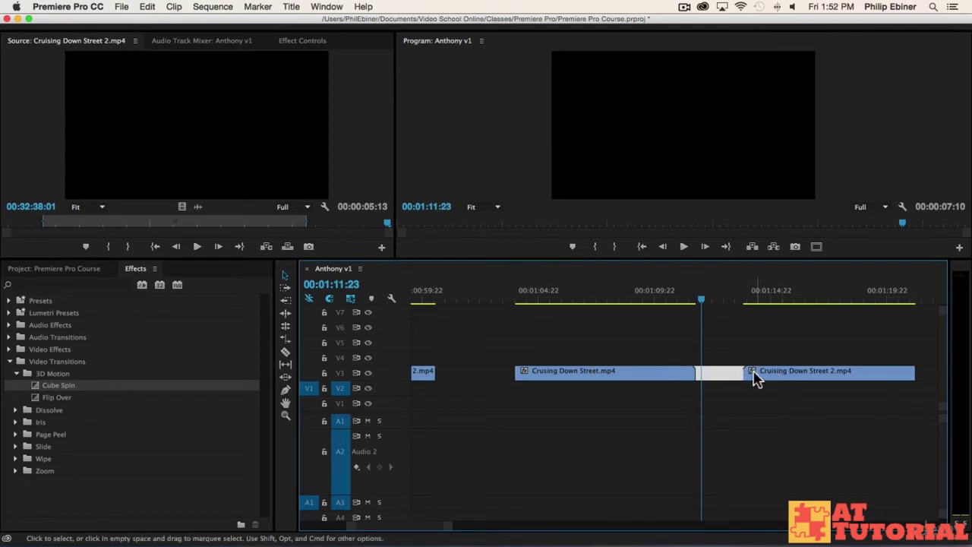
{"action": "left_click_drag", "start_coordinate": [751, 373], "coordinate": [721, 372]}
{"action": "left_click", "coordinate": [643, 291]}
{"action": "key", "text": "space"}
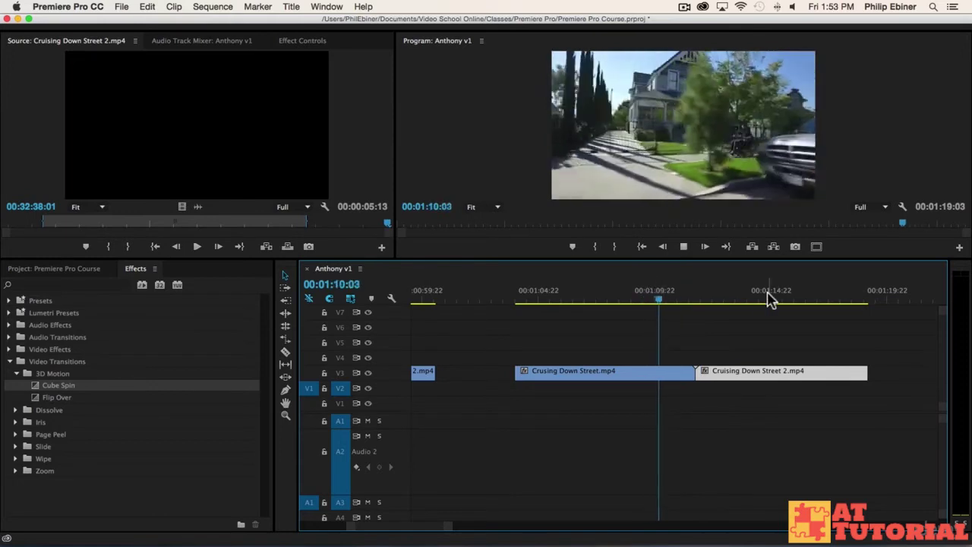
{"action": "key", "text": "space"}
Try the Flip Over transition on the cut between the extended clips, preview it, and undo it.
{"action": "left_click_drag", "start_coordinate": [56, 398], "coordinate": [694, 378]}
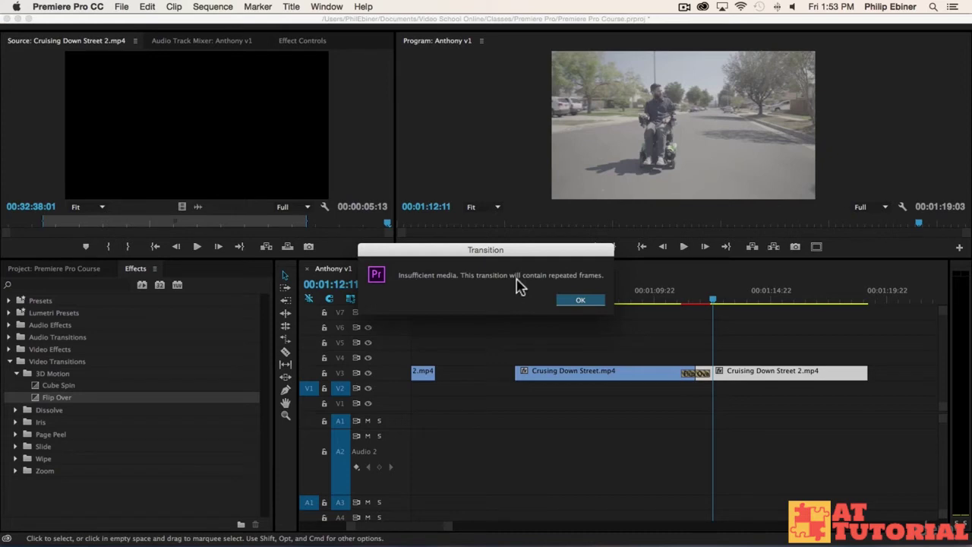
{"action": "left_click", "coordinate": [580, 300]}
{"action": "mouse_move", "coordinate": [677, 304]}
{"action": "left_mouse_down"}
{"action": "mouse_move", "coordinate": [724, 302]}
{"action": "mouse_move", "coordinate": [668, 304]}
{"action": "left_mouse_up"}
{"action": "key", "text": "space"}
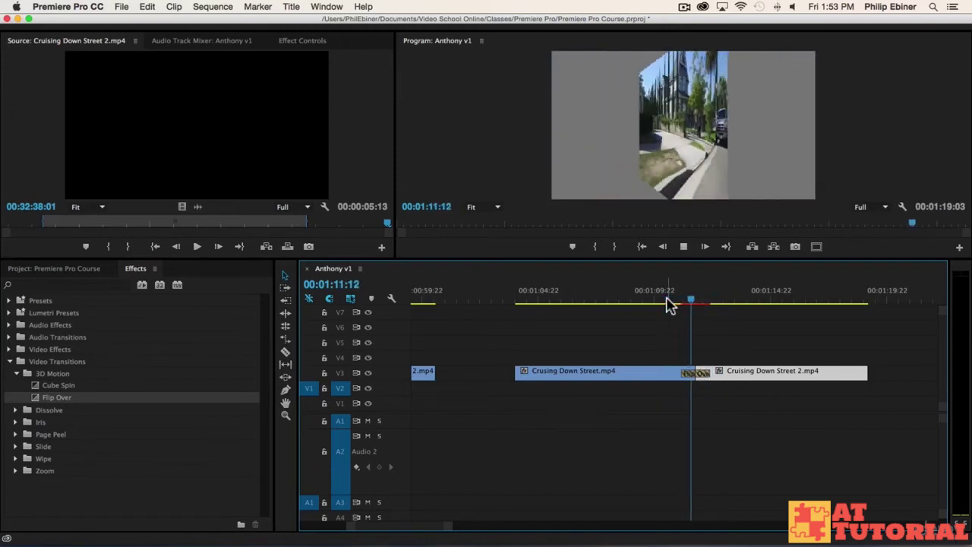
{"action": "left_click_drag", "start_coordinate": [691, 301], "coordinate": [707, 328]}
{"action": "key", "text": "super+z"}
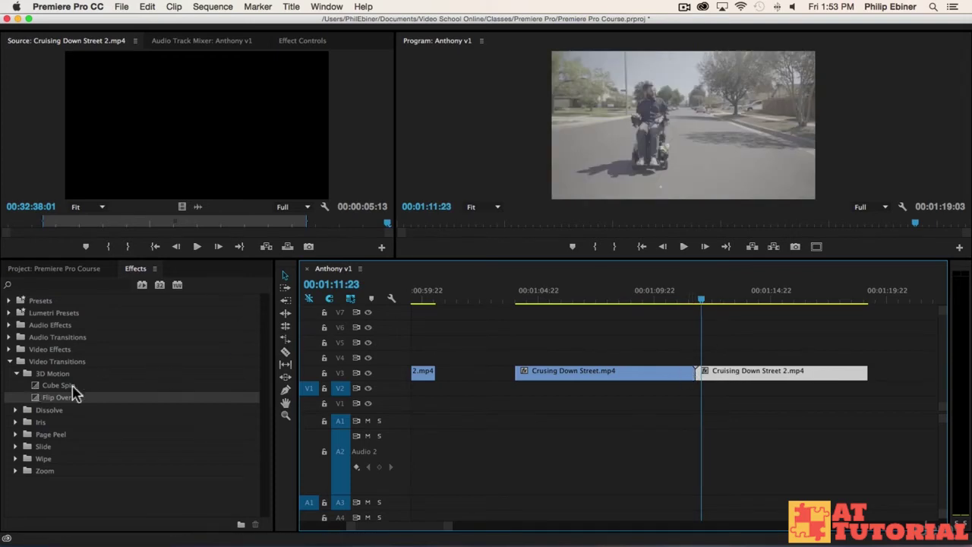
Trim the end of Crusing Down Street.mp4 back to about 00:01:09:07 and move Cruising Down Street 2.mp4 against it.
{"action": "left_click_drag", "start_coordinate": [692, 372], "coordinate": [676, 374]}
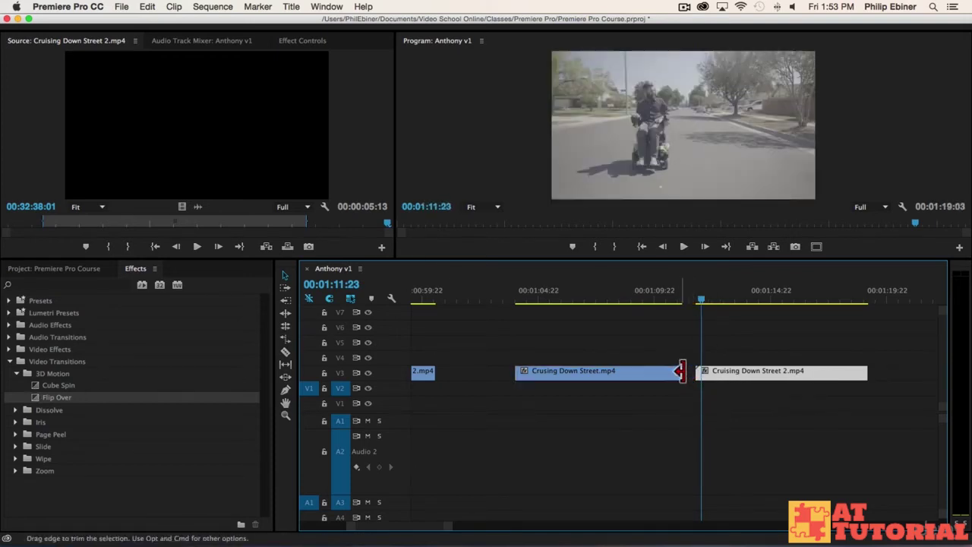
{"action": "left_click", "coordinate": [712, 378]}
{"action": "key", "text": "="}
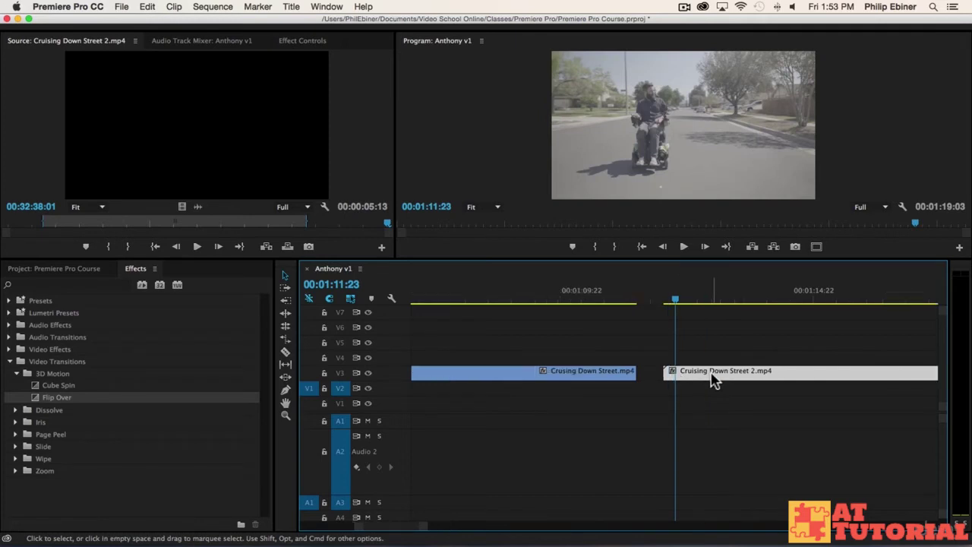
{"action": "left_click_drag", "start_coordinate": [666, 373], "coordinate": [575, 372]}
{"action": "left_click", "coordinate": [512, 386]}
{"action": "left_click_drag", "start_coordinate": [512, 299], "coordinate": [552, 323]}
{"action": "left_click_drag", "start_coordinate": [574, 372], "coordinate": [552, 373]}
{"action": "left_click_drag", "start_coordinate": [705, 370], "coordinate": [597, 378]}
Apply the Cross Dissolve transition to Cruising Down Street 2.mp4 so that it starts at the cut.
{"action": "left_click_drag", "start_coordinate": [559, 292], "coordinate": [487, 300]}
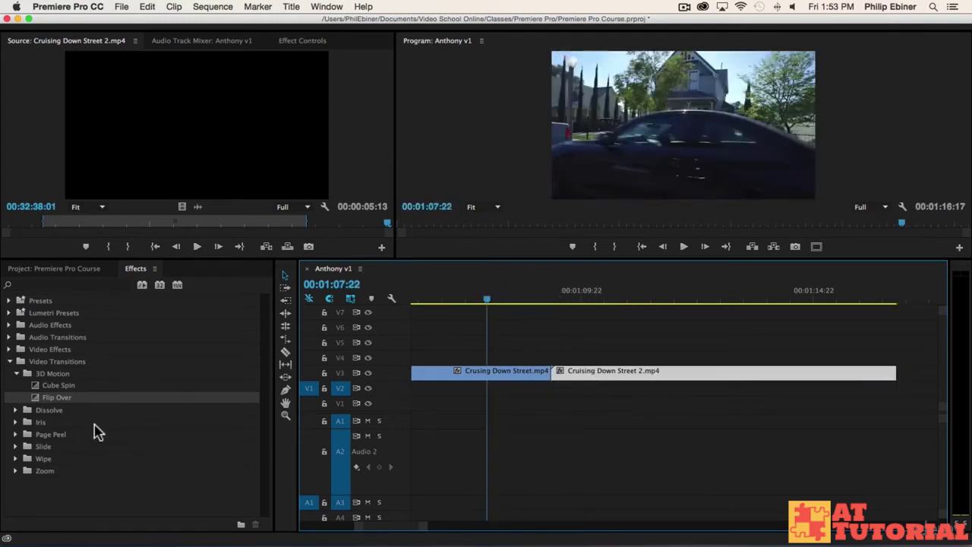
{"action": "left_click", "coordinate": [15, 410]}
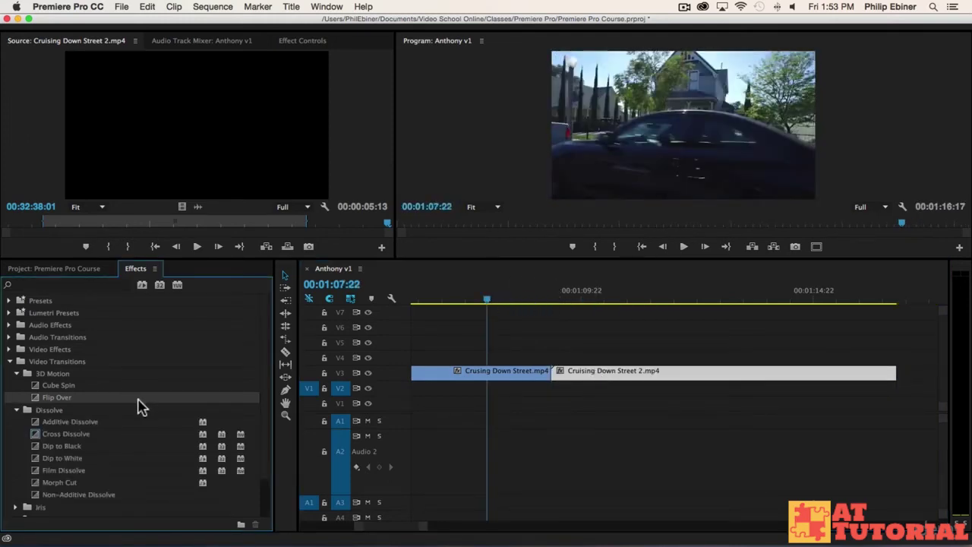
{"action": "left_click", "coordinate": [74, 434]}
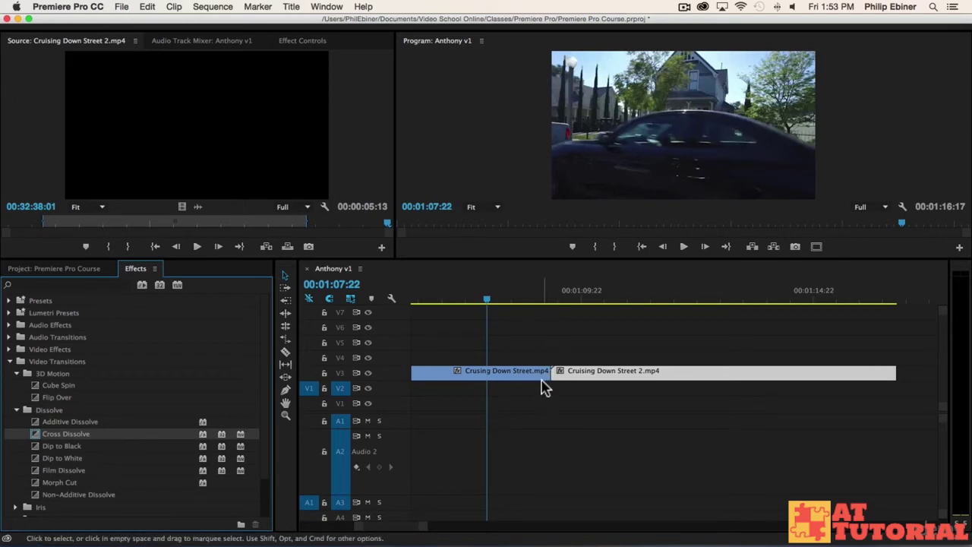
{"action": "left_click_drag", "start_coordinate": [64, 435], "coordinate": [705, 343]}
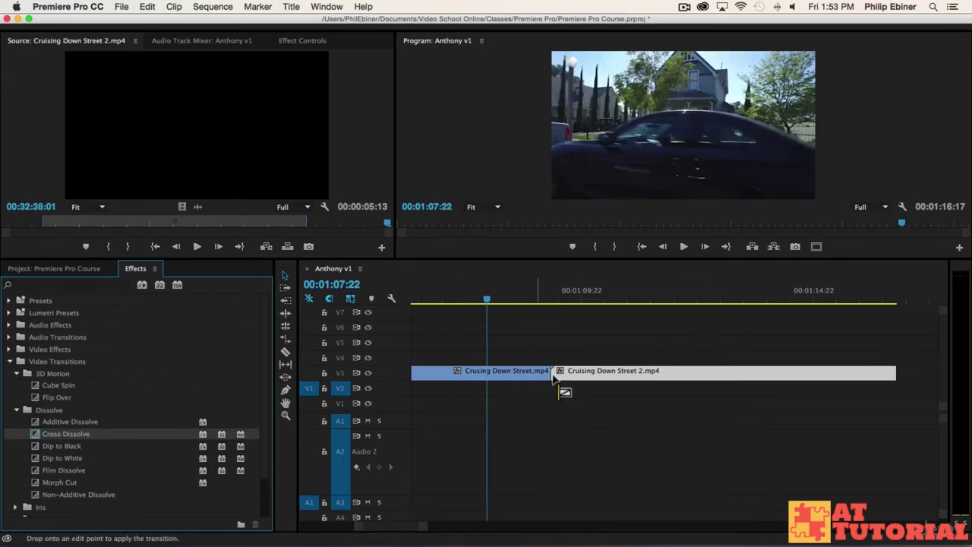
{"action": "mouse_move", "coordinate": [552, 374]}
{"action": "left_mouse_down"}
{"action": "mouse_move", "coordinate": [543, 372]}
{"action": "mouse_move", "coordinate": [573, 377]}
{"action": "mouse_move", "coordinate": [531, 373]}
{"action": "mouse_move", "coordinate": [576, 377]}
{"action": "mouse_move", "coordinate": [556, 377]}
{"action": "left_mouse_up"}
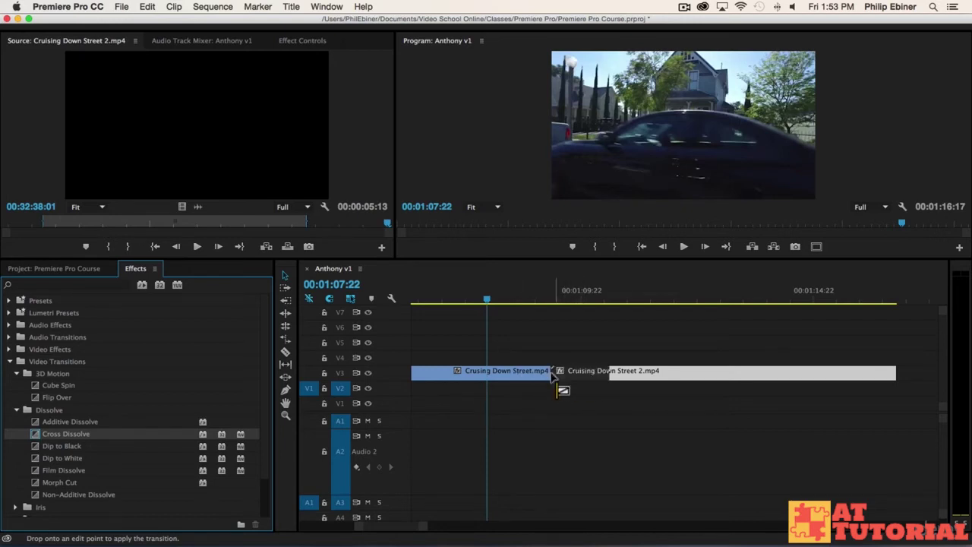
{"action": "left_click_drag", "start_coordinate": [551, 377], "coordinate": [622, 377]}
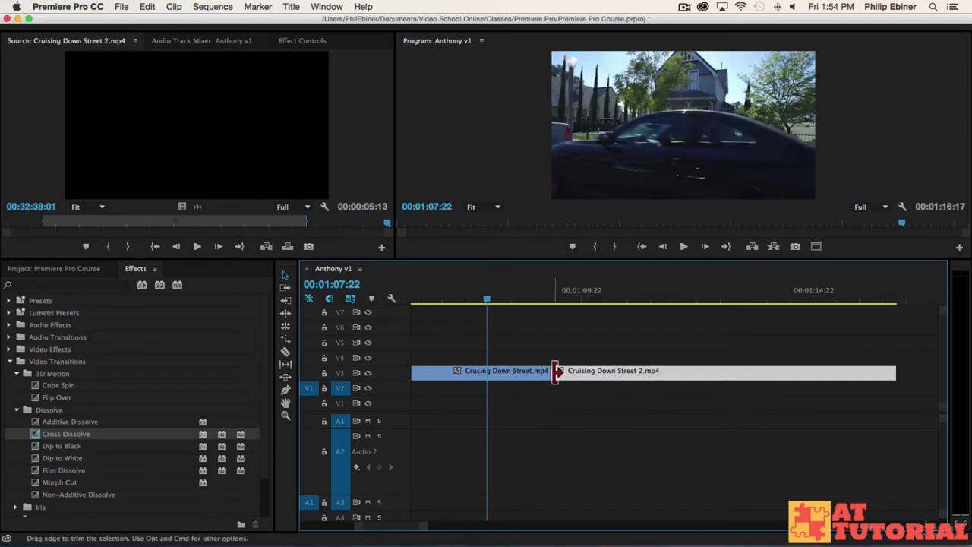
{"action": "double_click", "coordinate": [642, 377]}
{"action": "left_click_drag", "start_coordinate": [70, 433], "coordinate": [562, 374]}
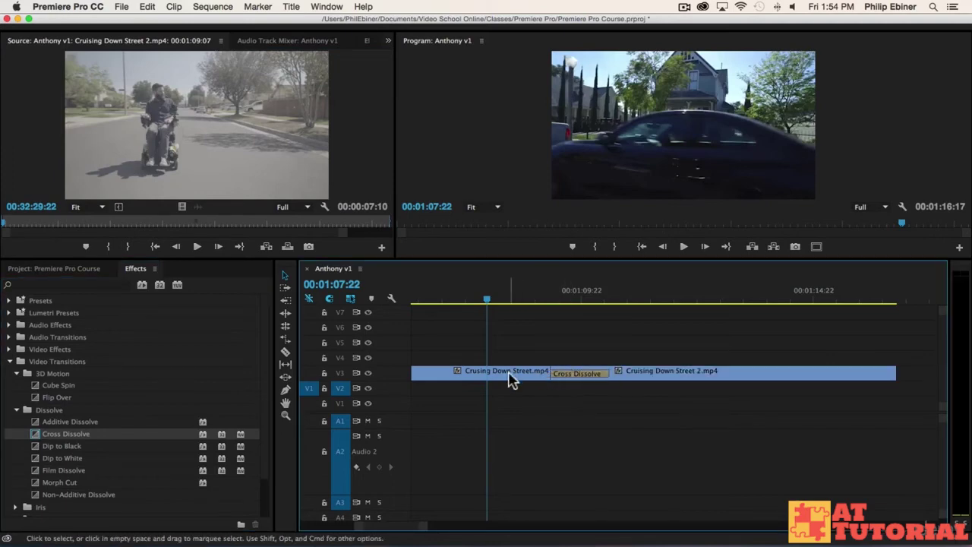
Open Crusing Down Street.mp4 from the timeline as the source clip, and play back the Cross Dissolve.
{"action": "double_click", "coordinate": [511, 378]}
{"action": "left_click", "coordinate": [569, 348]}
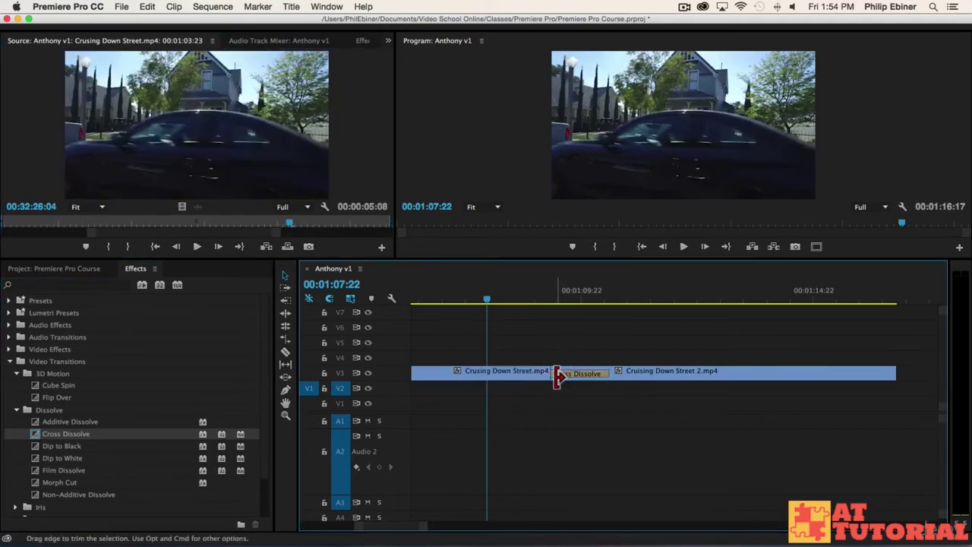
{"action": "key", "text": "space"}
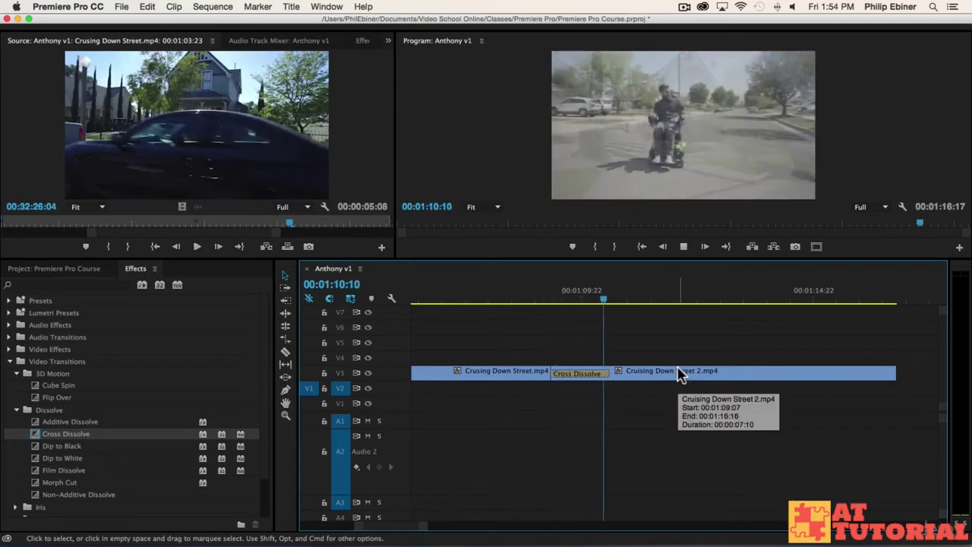
Remove the Cross Dissolve from the cut between the two street clips.
{"action": "mouse_move", "coordinate": [559, 376]}
{"action": "left_mouse_down"}
{"action": "mouse_move", "coordinate": [553, 382]}
{"action": "mouse_move", "coordinate": [543, 366]}
{"action": "left_mouse_up"}
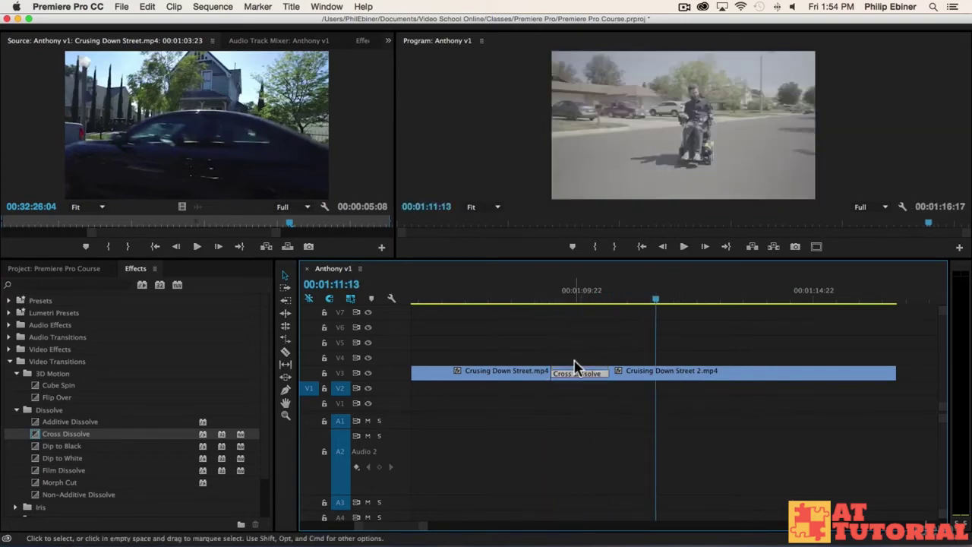
{"action": "key", "text": "Delete"}
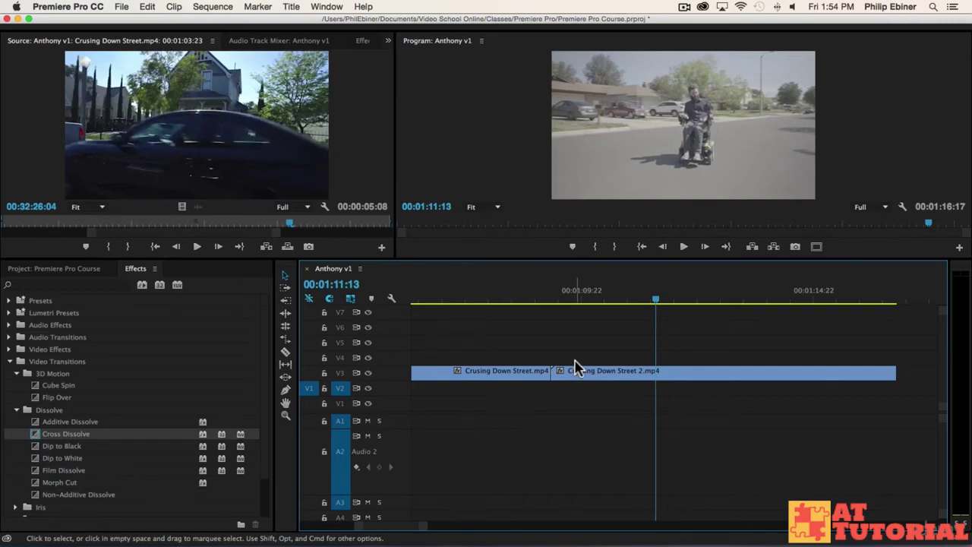
{"action": "key", "text": "minus"}
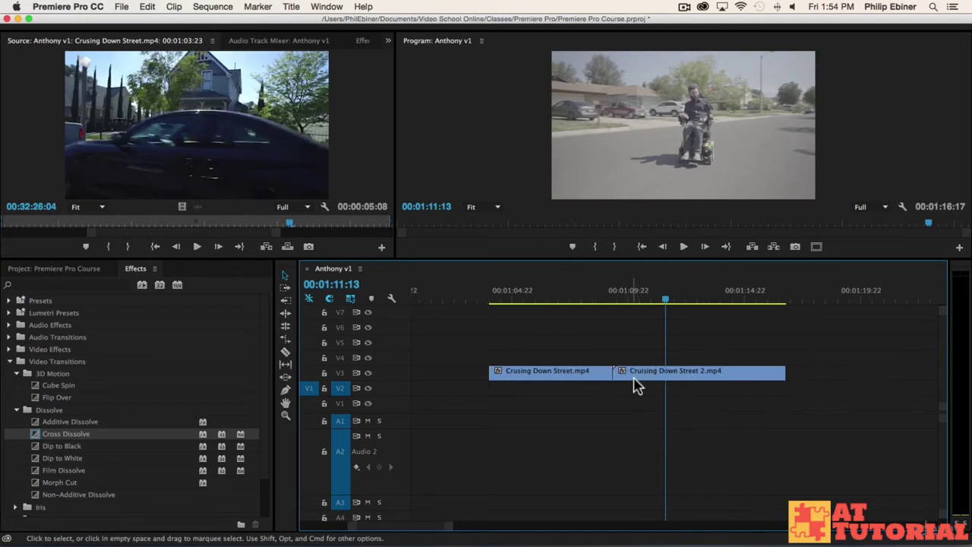
Trim about 11 frames off the start of Cruising Down Street 2.mp4, keeping it against Crusing Down Street.mp4.
{"action": "left_click_drag", "start_coordinate": [614, 372], "coordinate": [635, 372]}
{"action": "left_click", "coordinate": [618, 295]}
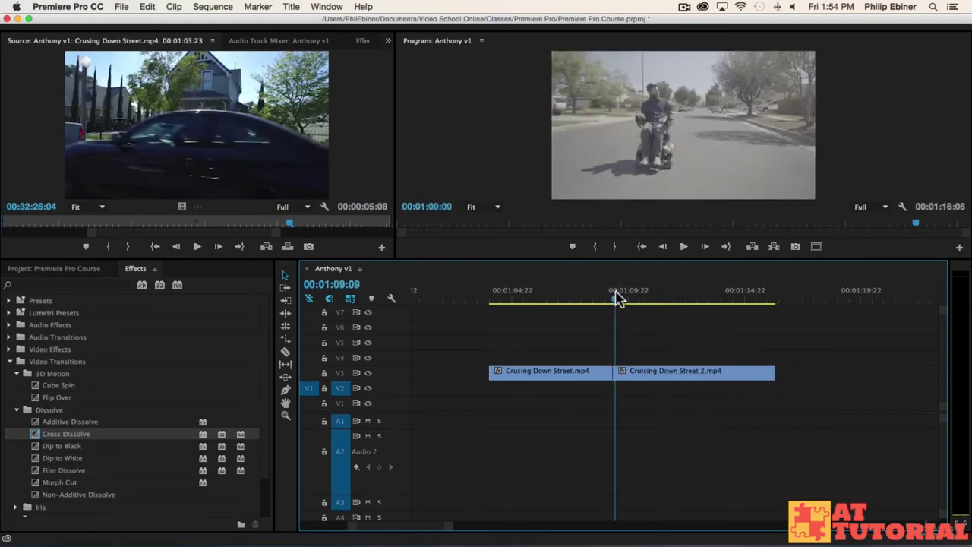
{"action": "key", "text": "equal"}
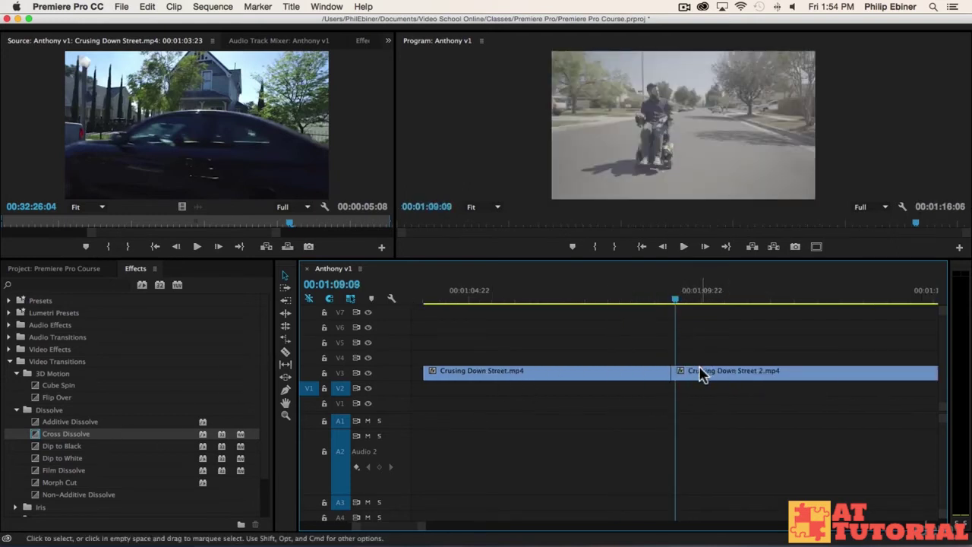
Extend the end of Crusing Down Street.mp4 to about 00:01:11:05 and place Cruising Down Street 2.mp4 against it.
{"action": "key", "text": "minus"}
{"action": "left_click_drag", "start_coordinate": [699, 375], "coordinate": [776, 375]}
{"action": "left_click_drag", "start_coordinate": [669, 372], "coordinate": [723, 373]}
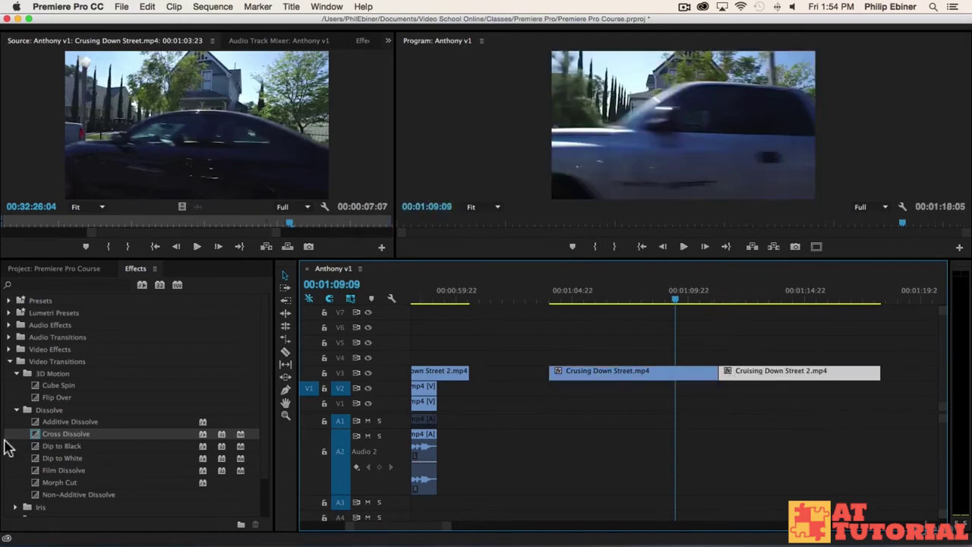
Apply Cross Dissolve centred on the cut between the two street clips and try to lengthen it beyond 22 frames.
{"action": "left_click_drag", "start_coordinate": [53, 442], "coordinate": [719, 375]}
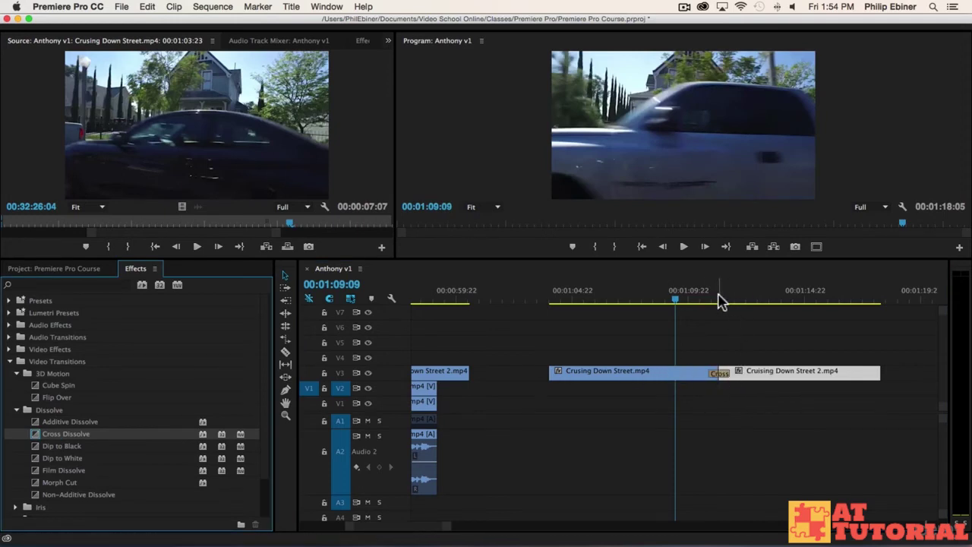
{"action": "left_click", "coordinate": [718, 299]}
{"action": "key", "text": "equal"}
{"action": "key", "text": "equal"}
{"action": "left_click_drag", "start_coordinate": [718, 370], "coordinate": [817, 371]}
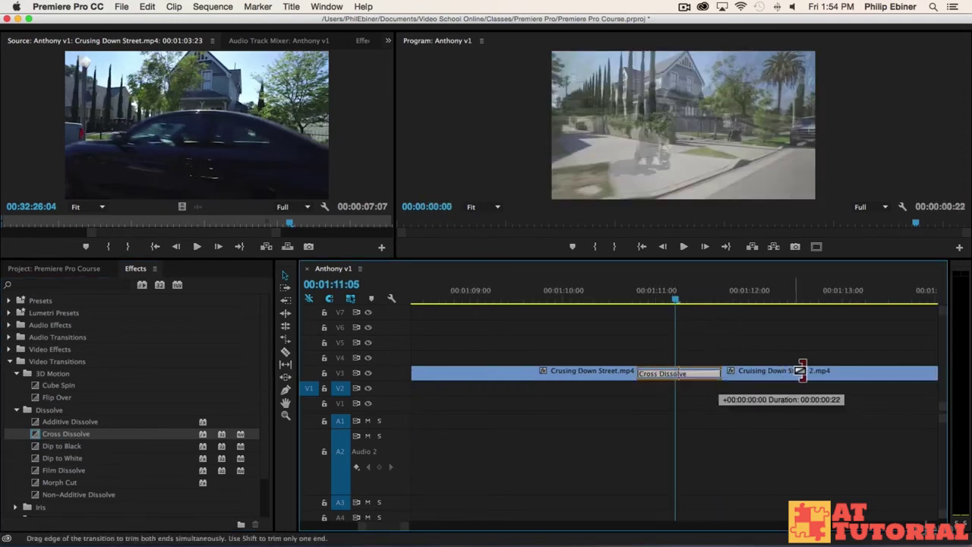
{"action": "left_click_drag", "start_coordinate": [717, 372], "coordinate": [874, 378]}
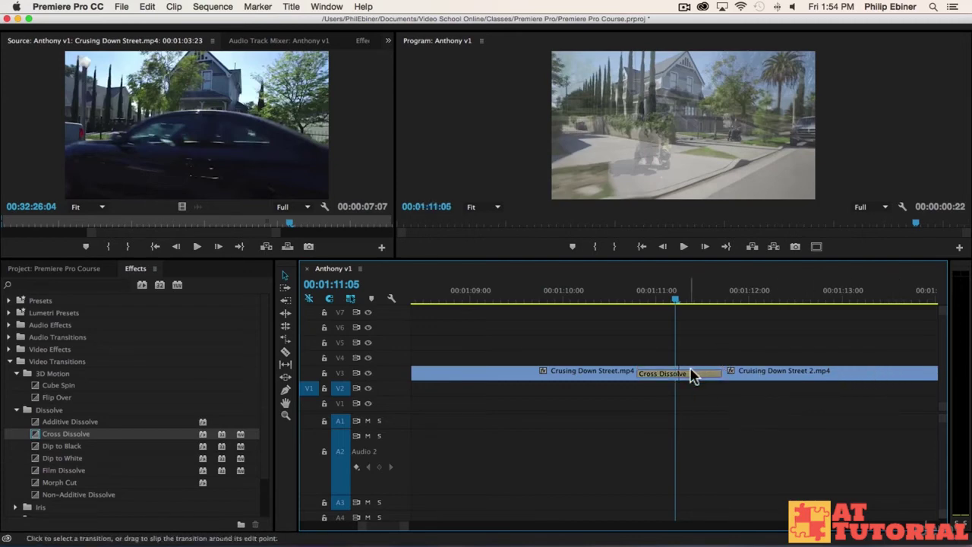
Delete the Cross Dissolve centred on the cut at 00:01:11:05.
{"action": "key", "text": "minus"}
{"action": "left_click", "coordinate": [760, 378]}
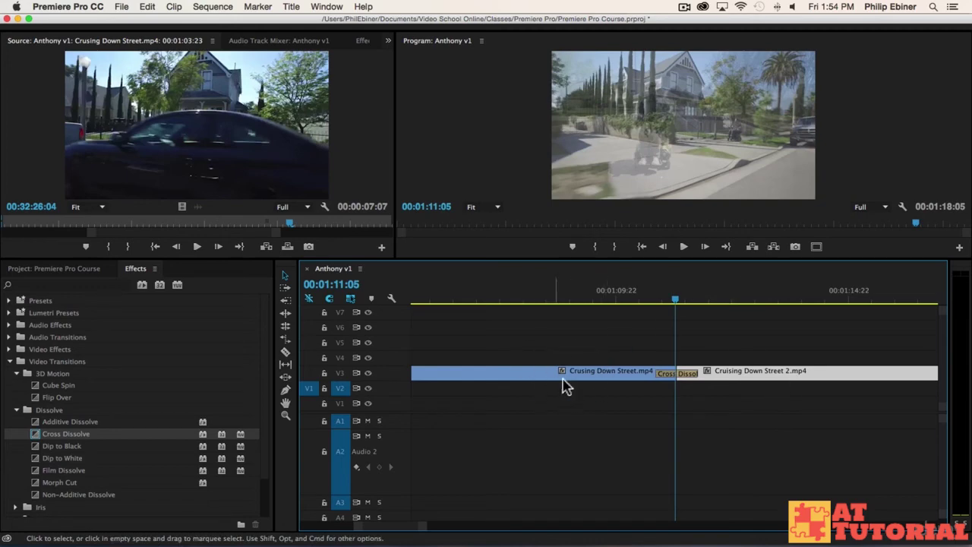
{"action": "left_click", "coordinate": [688, 373]}
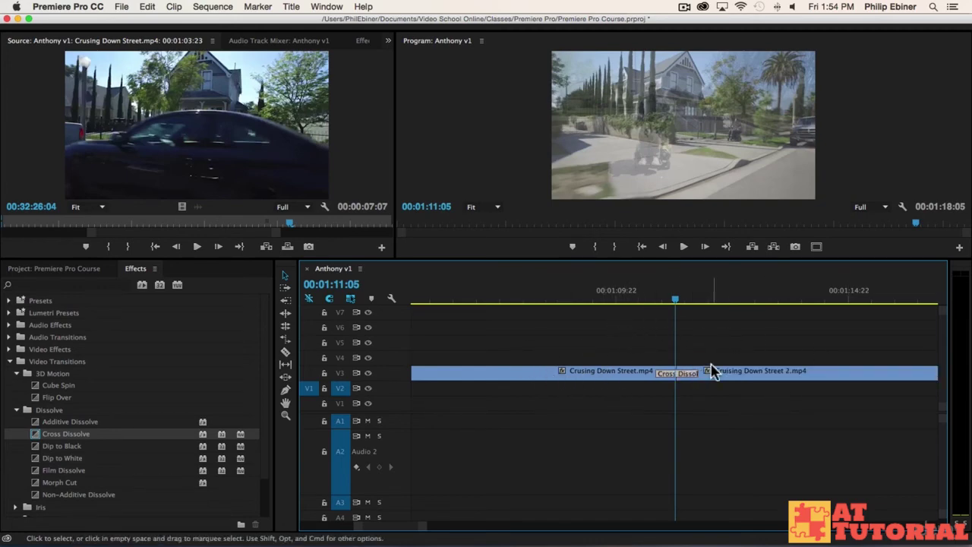
{"action": "key", "text": "Delete"}
Shorten both street clips, starting the first at 00:01:07:20, and rejoin them with the cut at 00:01:11:05.
{"action": "left_click_drag", "start_coordinate": [678, 372], "coordinate": [848, 371]}
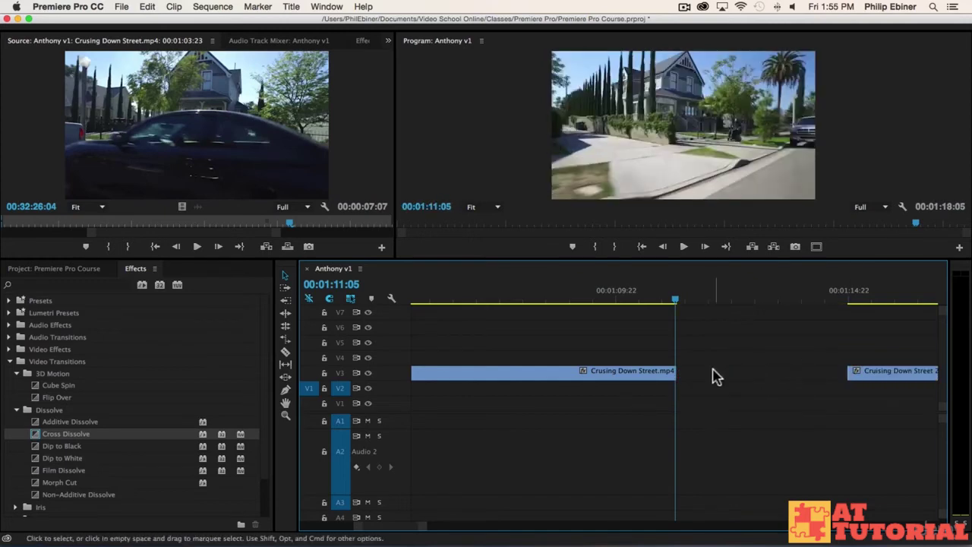
{"action": "mouse_move", "coordinate": [679, 372]}
{"action": "left_mouse_down"}
{"action": "mouse_move", "coordinate": [499, 371]}
{"action": "mouse_move", "coordinate": [673, 372]}
{"action": "left_mouse_up"}
{"action": "left_click_drag", "start_coordinate": [886, 374], "coordinate": [722, 371]}
Apply Cross Dissolve to the cut, stretch it across nearly the full length of both shortened clips, and preview it.
{"action": "left_click_drag", "start_coordinate": [80, 437], "coordinate": [827, 373]}
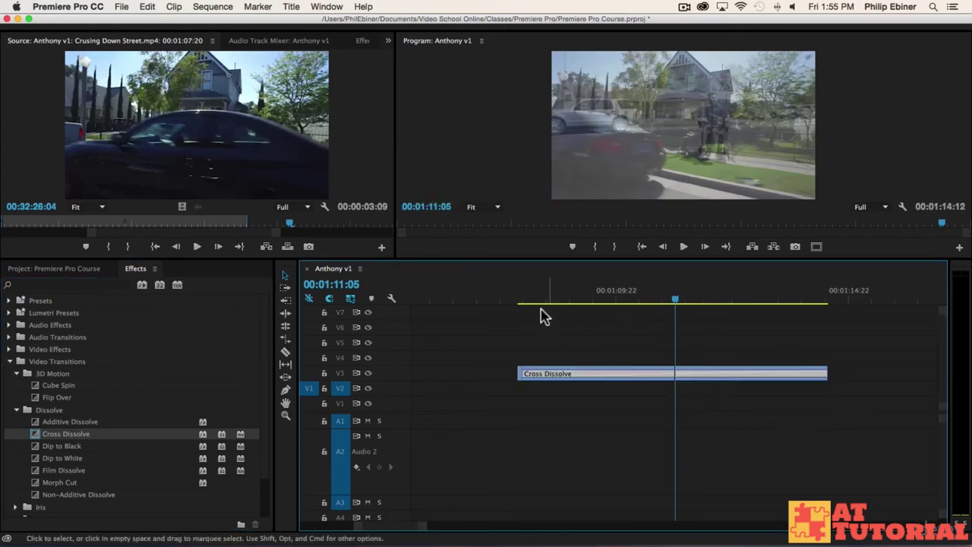
{"action": "left_click", "coordinate": [530, 304]}
{"action": "key", "text": "space"}
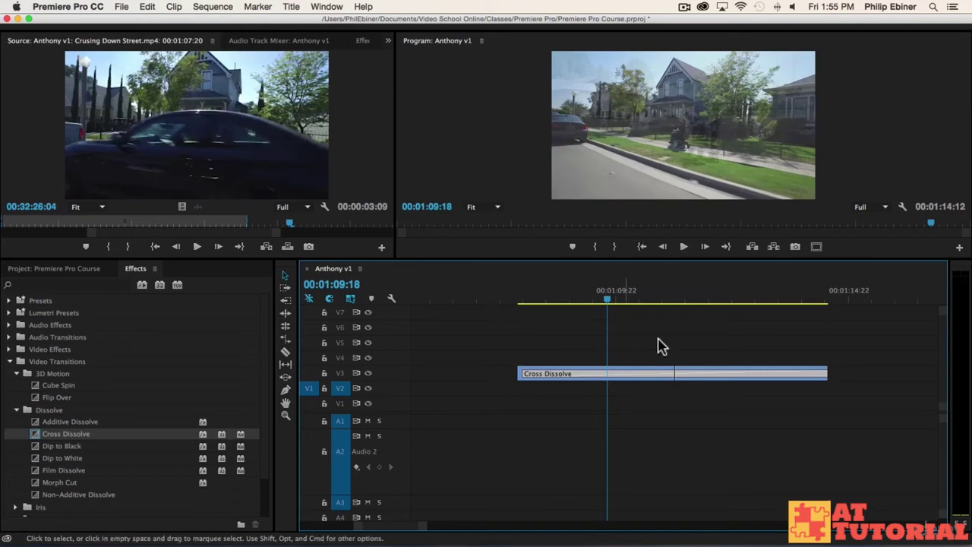
{"action": "left_click_drag", "start_coordinate": [521, 297], "coordinate": [827, 314]}
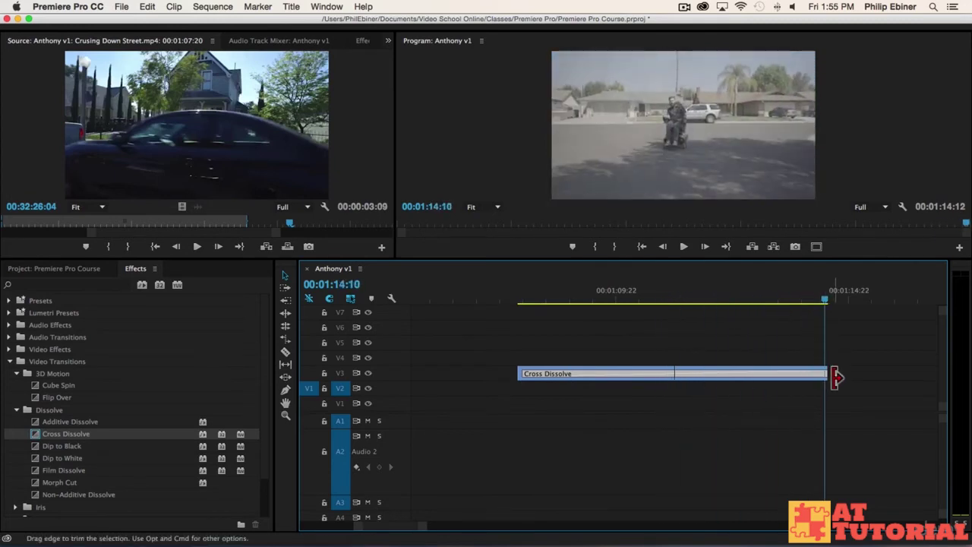
{"action": "left_click", "coordinate": [823, 373]}
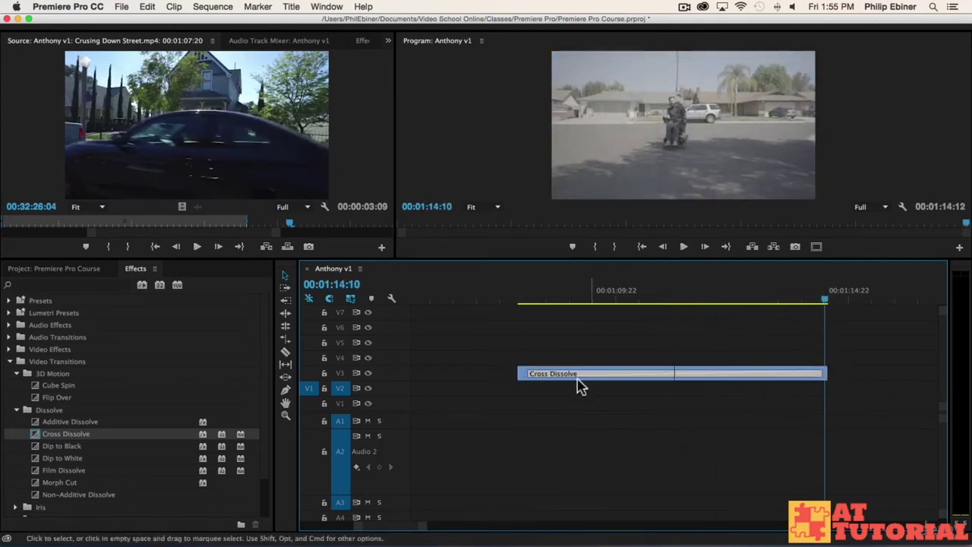
{"action": "left_click_drag", "start_coordinate": [822, 301], "coordinate": [685, 299]}
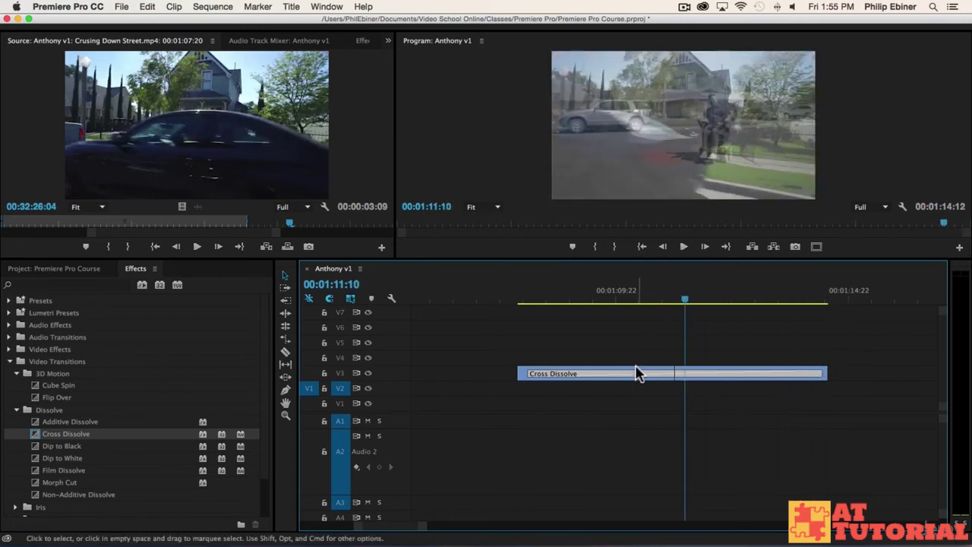
Remove the long Cross Dissolve, then move Cruising Down Street 2.mp4 away from the first clip and extend its end.
{"action": "key", "text": "Delete"}
{"action": "left_click_drag", "start_coordinate": [705, 378], "coordinate": [790, 372]}
{"action": "left_click_drag", "start_coordinate": [805, 374], "coordinate": [875, 375]}
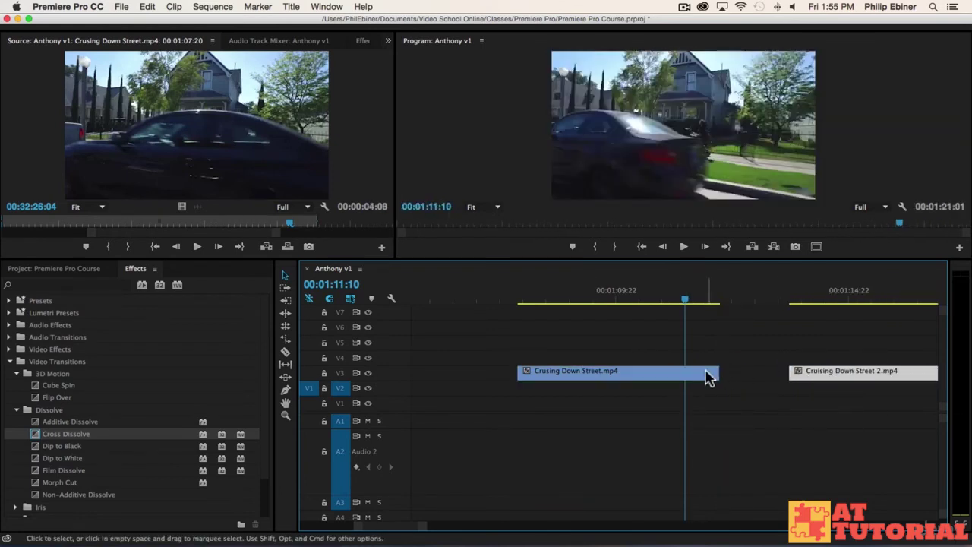
Extend Crusing Down Street.mp4 to span 00:01:06:14 to about 00:01:12:10, and close the gap before Cruising Down Street 2.mp4.
{"action": "left_click_drag", "start_coordinate": [712, 374], "coordinate": [791, 374]}
{"action": "left_click_drag", "start_coordinate": [714, 384], "coordinate": [656, 383]}
{"action": "mouse_move", "coordinate": [796, 372]}
{"action": "left_mouse_down"}
{"action": "mouse_move", "coordinate": [763, 378]}
{"action": "mouse_move", "coordinate": [787, 373]}
{"action": "left_mouse_up"}
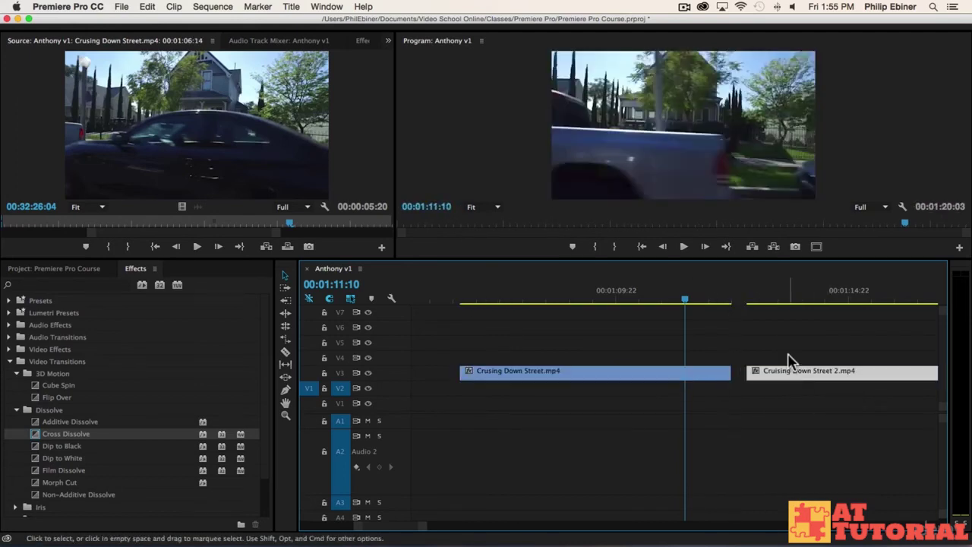
{"action": "left_click", "coordinate": [742, 371]}
{"action": "key", "text": "Delete"}
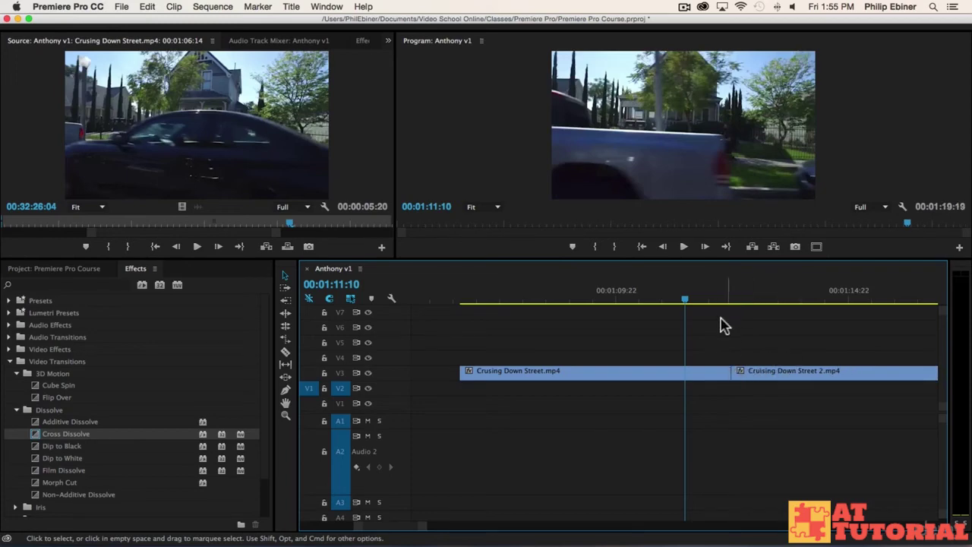
Apply the Push transition from the Slide group starting at the cut between the street clips, and play it back from 00:01:11:15.
{"action": "left_click_drag", "start_coordinate": [716, 304], "coordinate": [694, 304]}
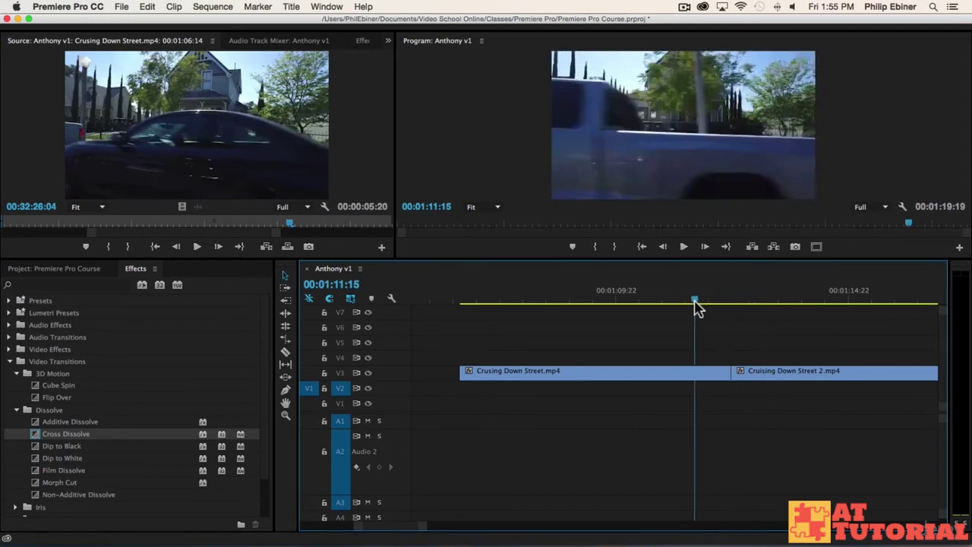
{"action": "left_click", "coordinate": [16, 408]}
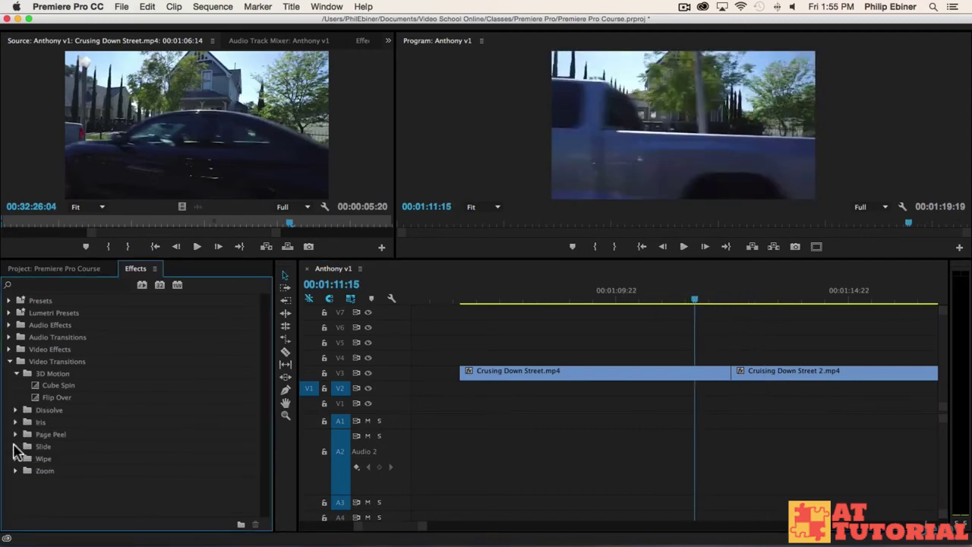
{"action": "left_click", "coordinate": [16, 447]}
{"action": "scroll", "coordinate": [73, 425], "scroll_direction": "down", "scroll_amount": 1}
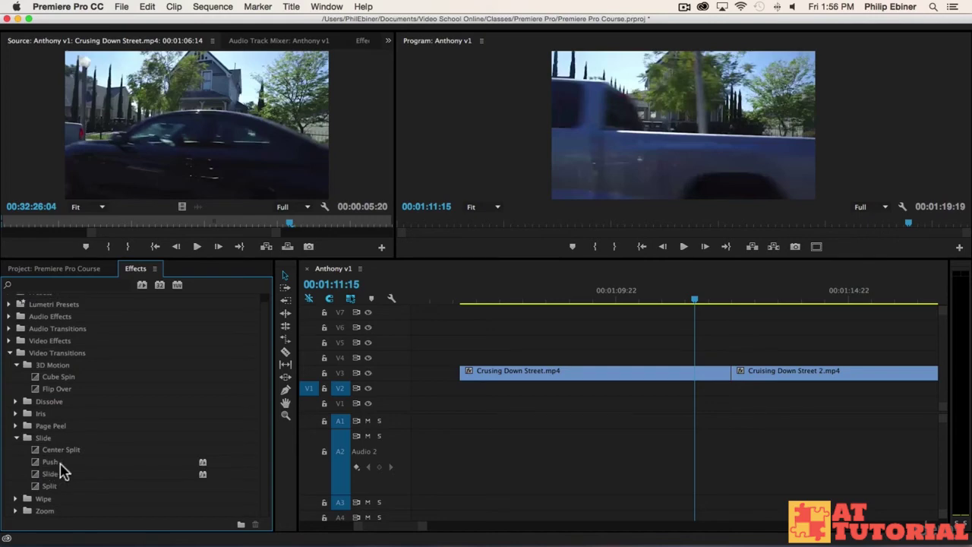
{"action": "left_click_drag", "start_coordinate": [52, 462], "coordinate": [734, 373]}
{"action": "key", "text": "space"}
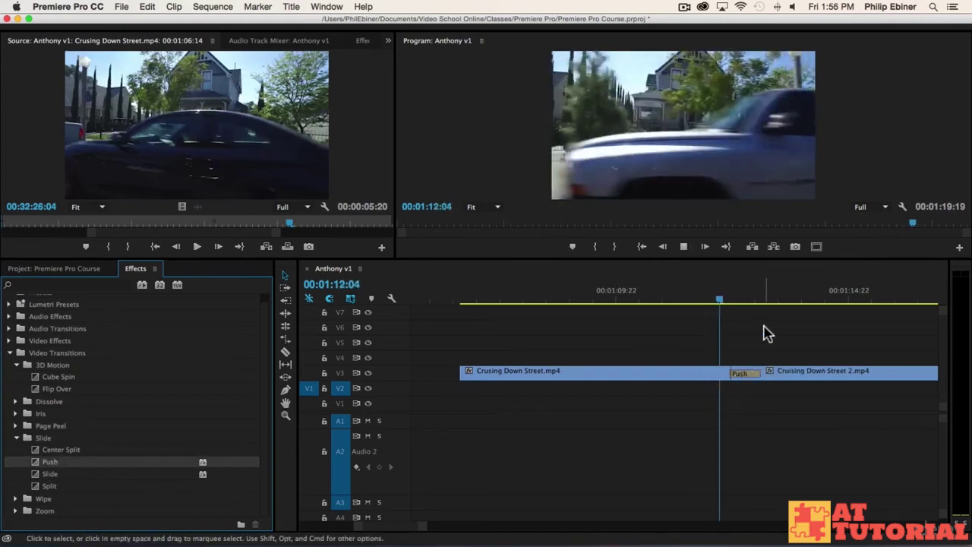
{"action": "key", "text": "space"}
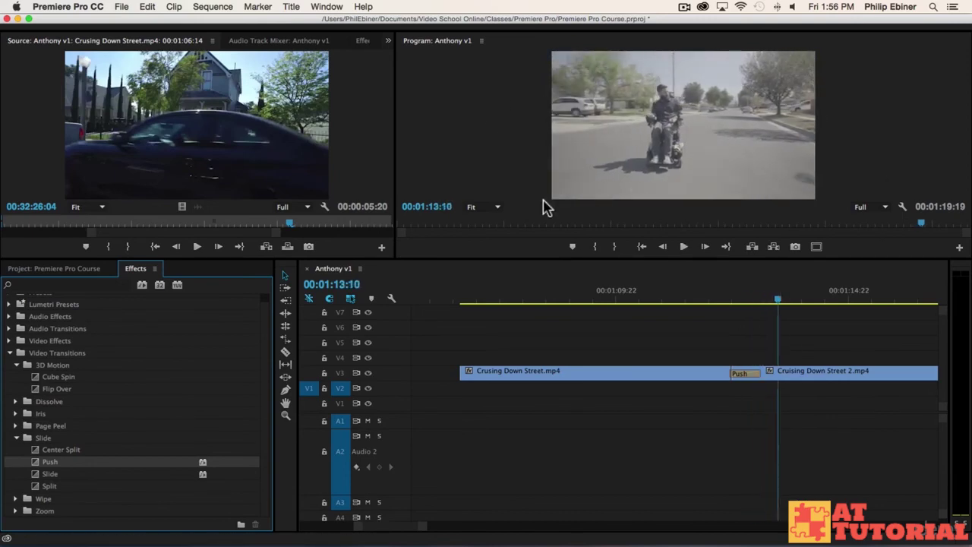
Display the Push transition's settings in an enlarged Effect Controls view with the playhead at 00:01:12:18, and save the project.
{"action": "mouse_move", "coordinate": [749, 301]}
{"action": "left_mouse_down"}
{"action": "mouse_move", "coordinate": [710, 304]}
{"action": "mouse_move", "coordinate": [772, 304]}
{"action": "mouse_move", "coordinate": [722, 303]}
{"action": "mouse_move", "coordinate": [747, 303]}
{"action": "left_mouse_up"}
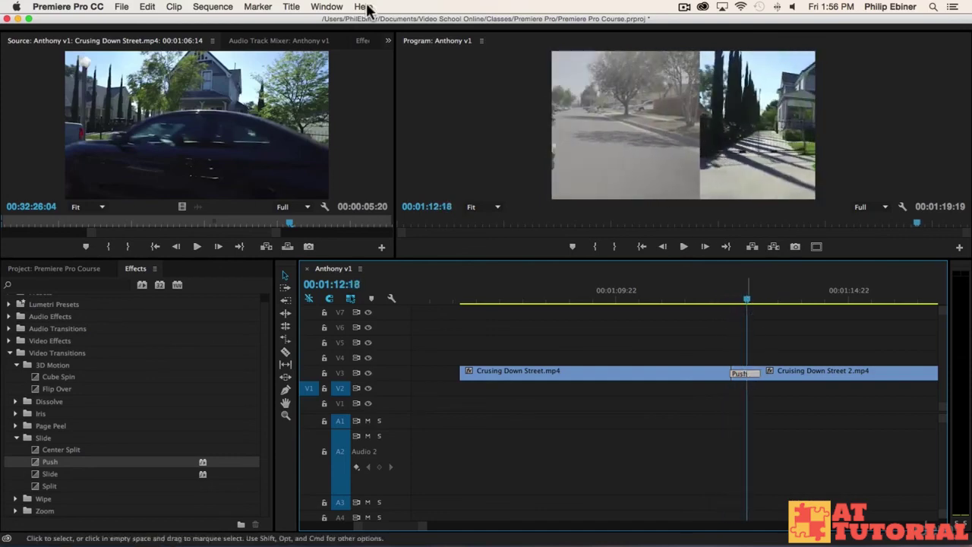
{"action": "left_click", "coordinate": [362, 43]}
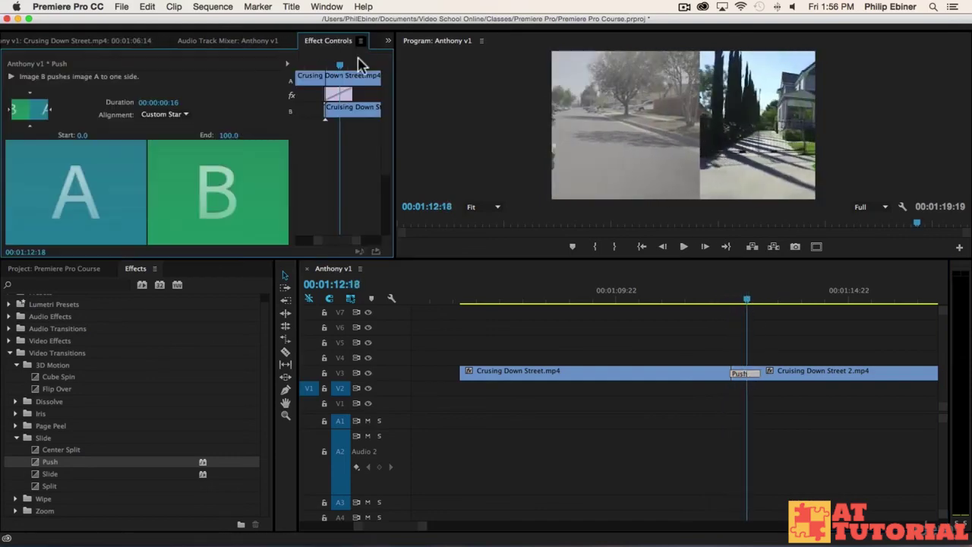
{"action": "left_click_drag", "start_coordinate": [296, 259], "coordinate": [296, 315]}
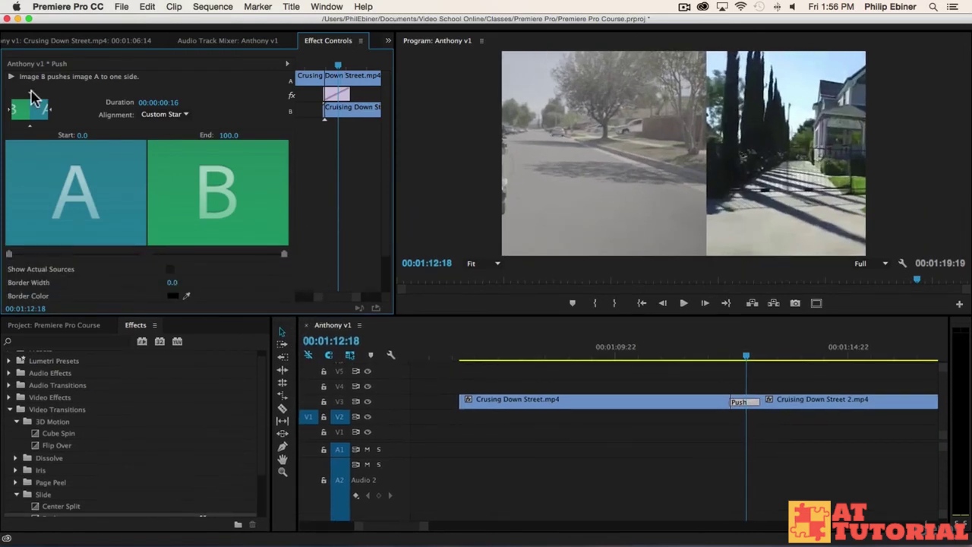
{"action": "key", "text": "super+s"}
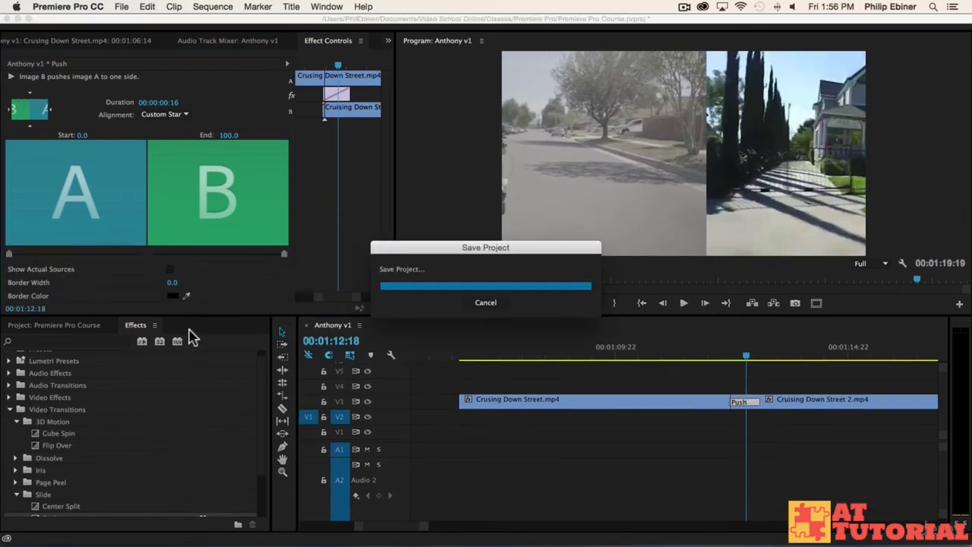